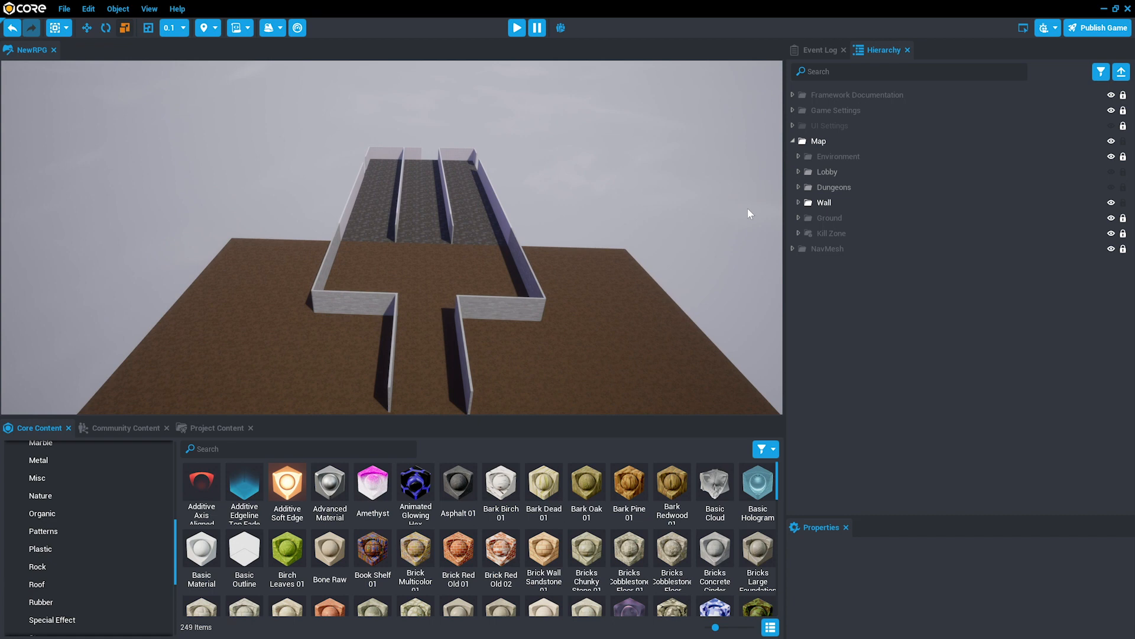
pyautogui.moveTo(730, 192); pyautogui.dragTo(541, 624, button='right')
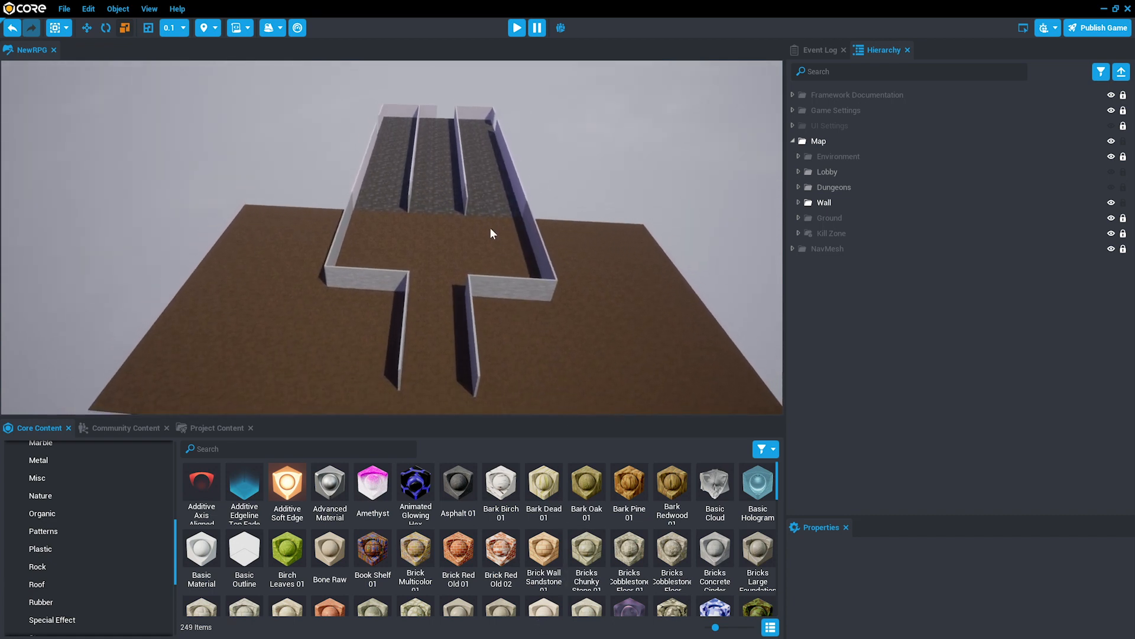
pyautogui.moveTo(490, 231); pyautogui.dragTo(459, 419, button='right')
pyautogui.moveTo(486, 210); pyautogui.dragTo(486, 204, button='right')
pyautogui.moveTo(600, 249); pyautogui.dragTo(723, 250, button='right')
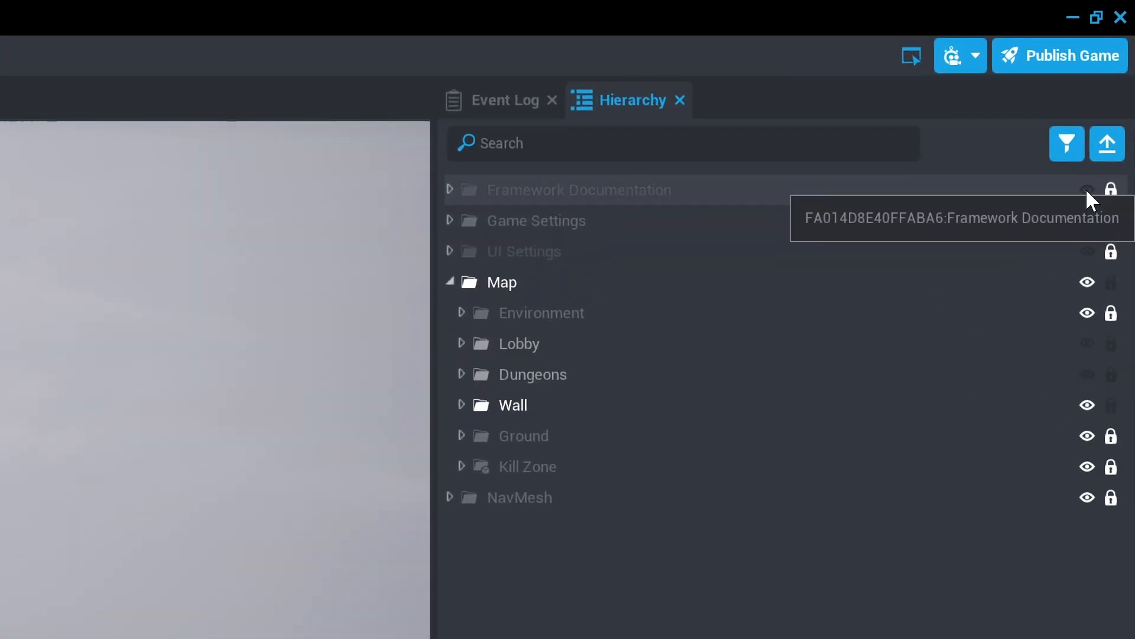
# - Toggle the visibility of the Framework Documentation and UI Settings folders, leaving UI Settings hidden
pyautogui.click(1086, 190)
pyautogui.click(1088, 251)
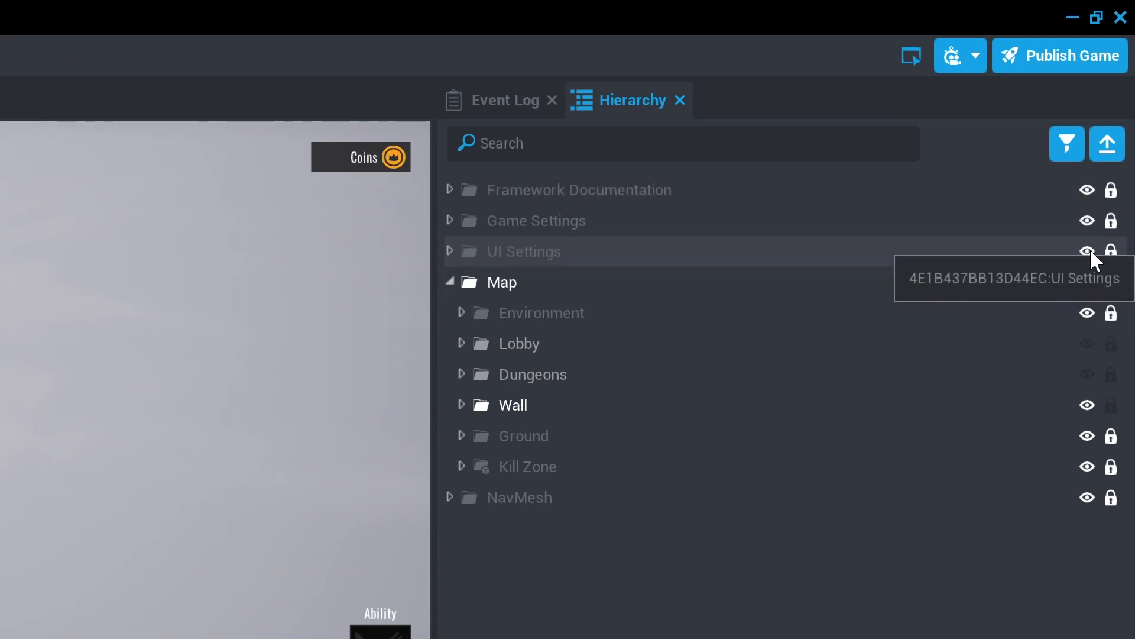
pyautogui.click(1088, 251)
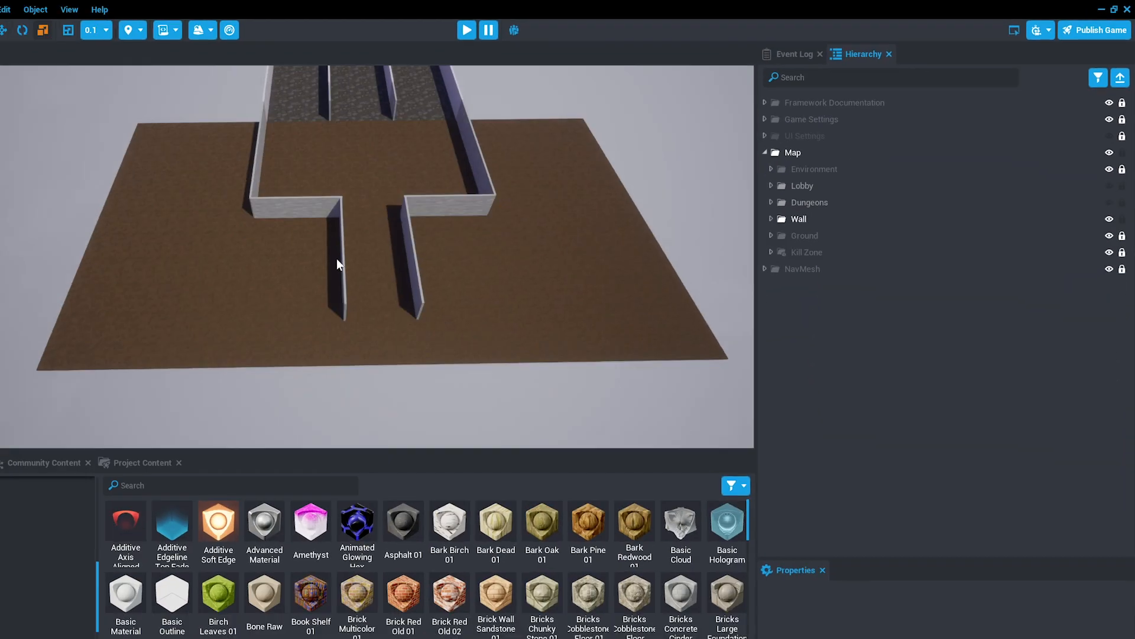
# - Box-select the walls at the far end of the map to examine the three dungeon lanes
pyautogui.moveTo(336, 258); pyautogui.dragTo(314, 217, button='right')
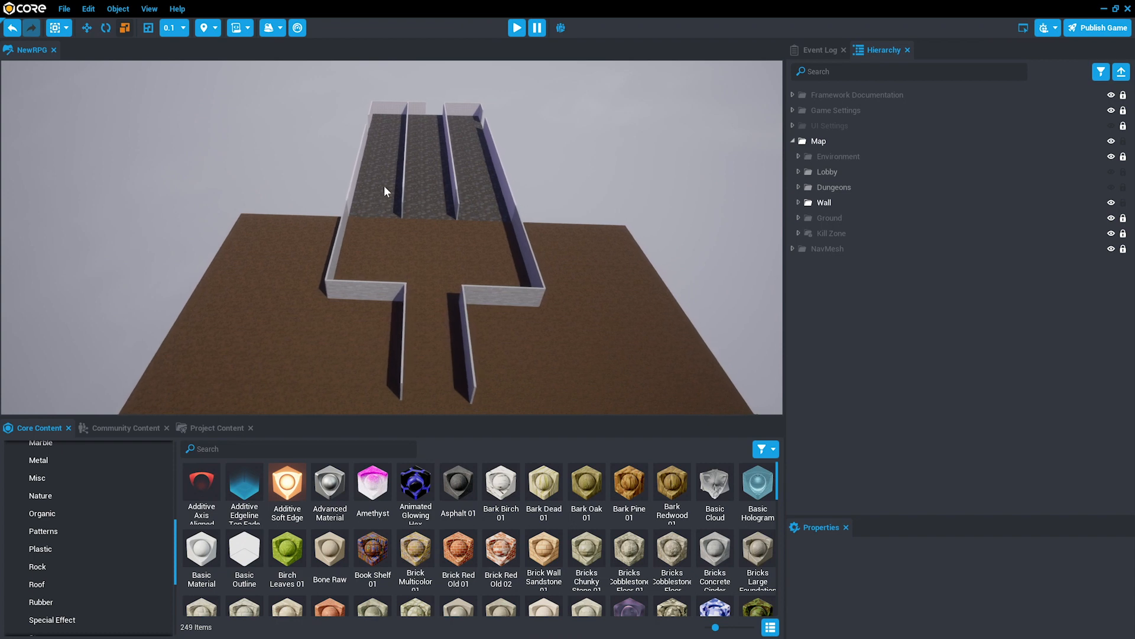
pyautogui.moveTo(343, 97); pyautogui.dragTo(538, 195)
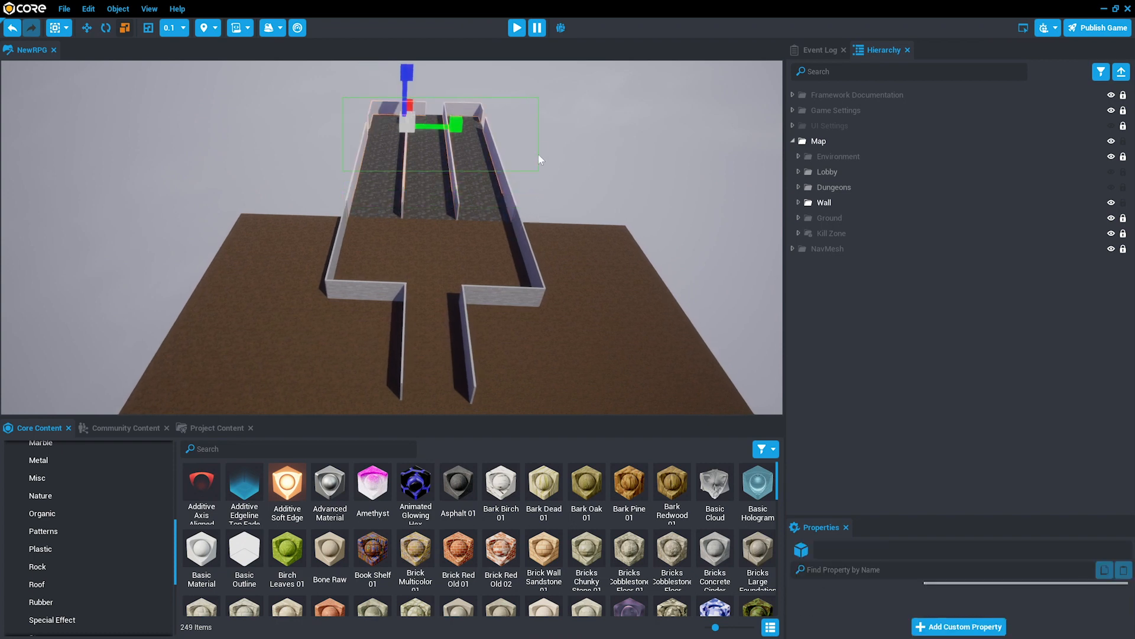
pyautogui.moveTo(616, 105)
pyautogui.mouseDown(button='right')
pyautogui.moveTo(595, 115)
pyautogui.moveTo(618, 111)
pyautogui.mouseUp(button='right')
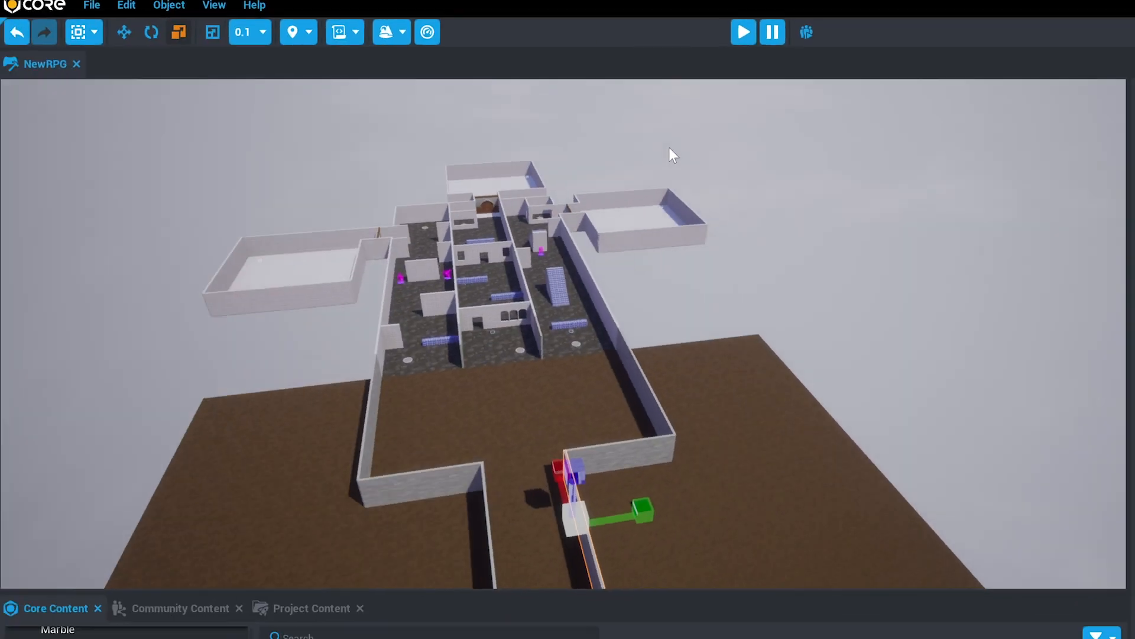
# - Hide the Dungeon 2 and Dungeon 3 folders within Dungeons, keeping Dungeon 1 shown
pyautogui.moveTo(672, 149); pyautogui.dragTo(557, 146, button='right')
pyautogui.press('w')
pyautogui.press('a')
pyautogui.moveTo(788, 258); pyautogui.dragTo(602, 198, button='right')
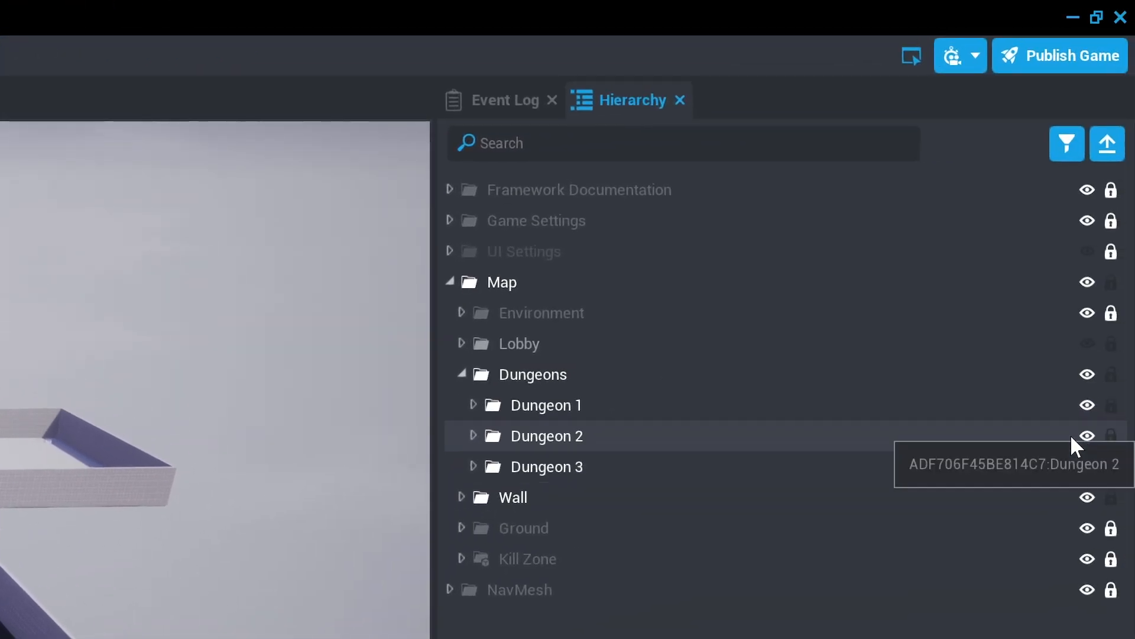
pyautogui.click(1088, 434)
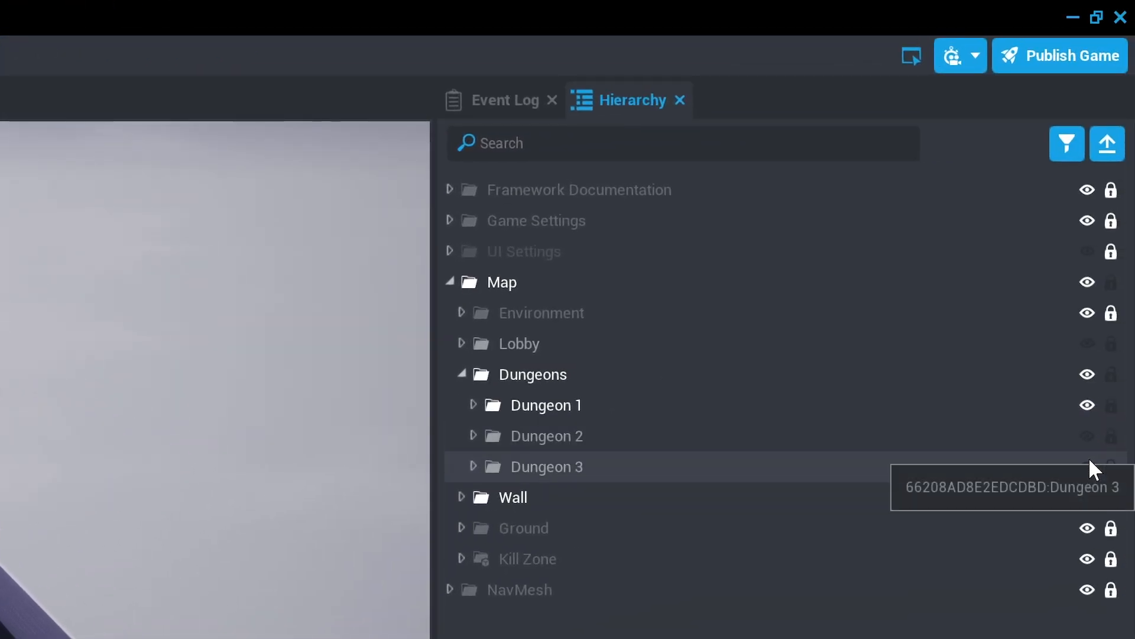
pyautogui.click(1088, 466)
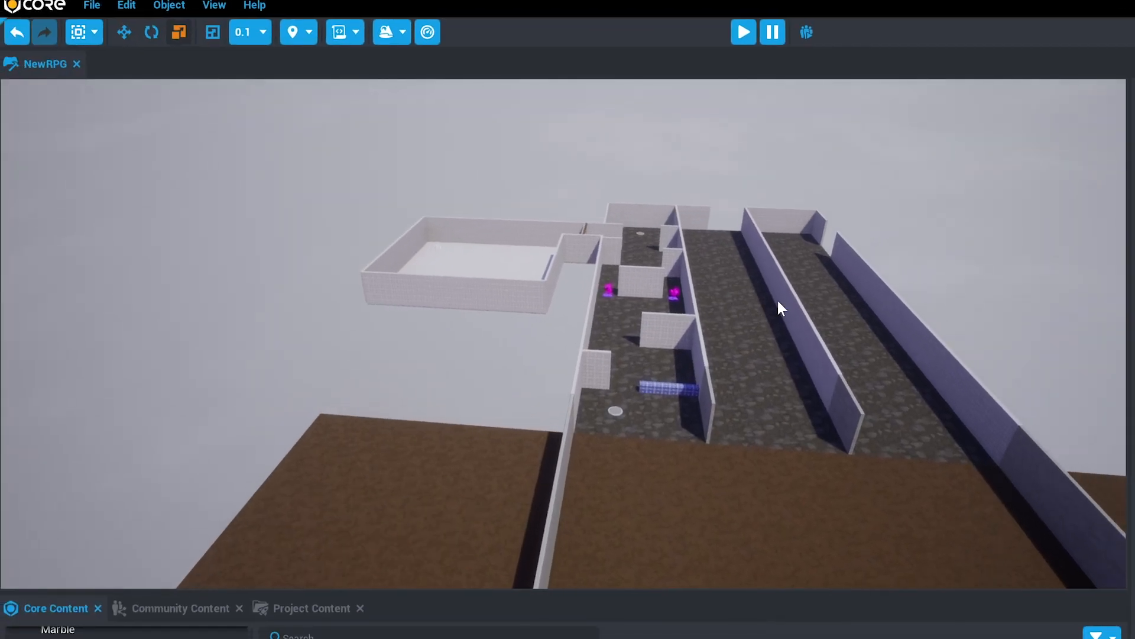
# - Apply the Bark Oak 01 material to both inner faces of the half wall beside Dungeon 1's spawn pad
pyautogui.moveTo(778, 301); pyautogui.dragTo(816, 296, button='right')
pyautogui.press('w')
pyautogui.press('w')
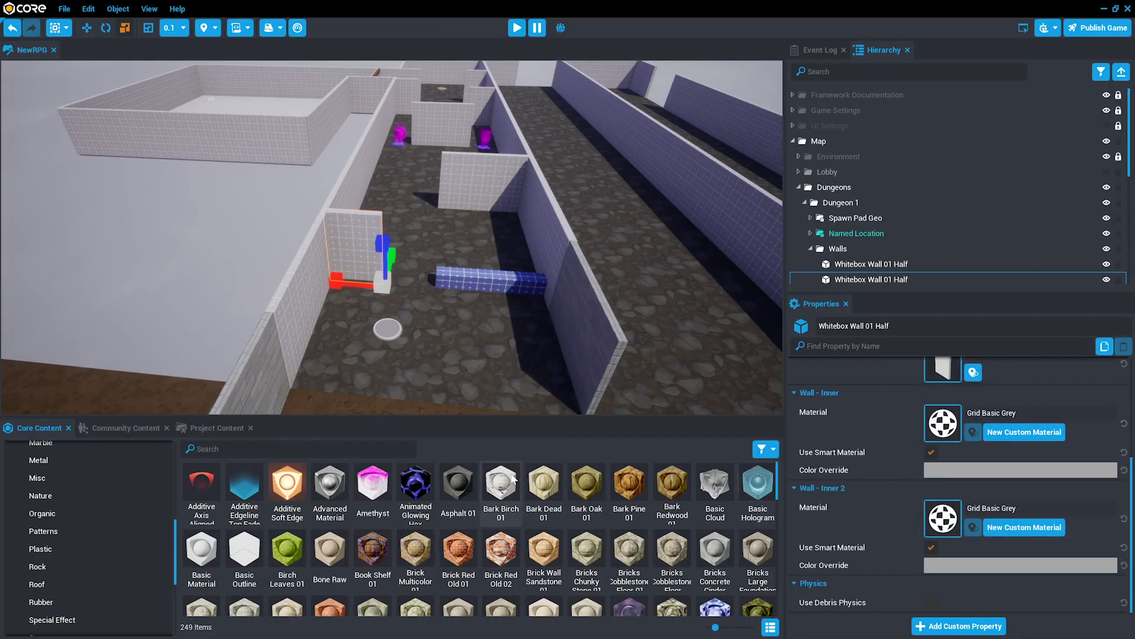
pyautogui.moveTo(513, 479); pyautogui.dragTo(363, 239)
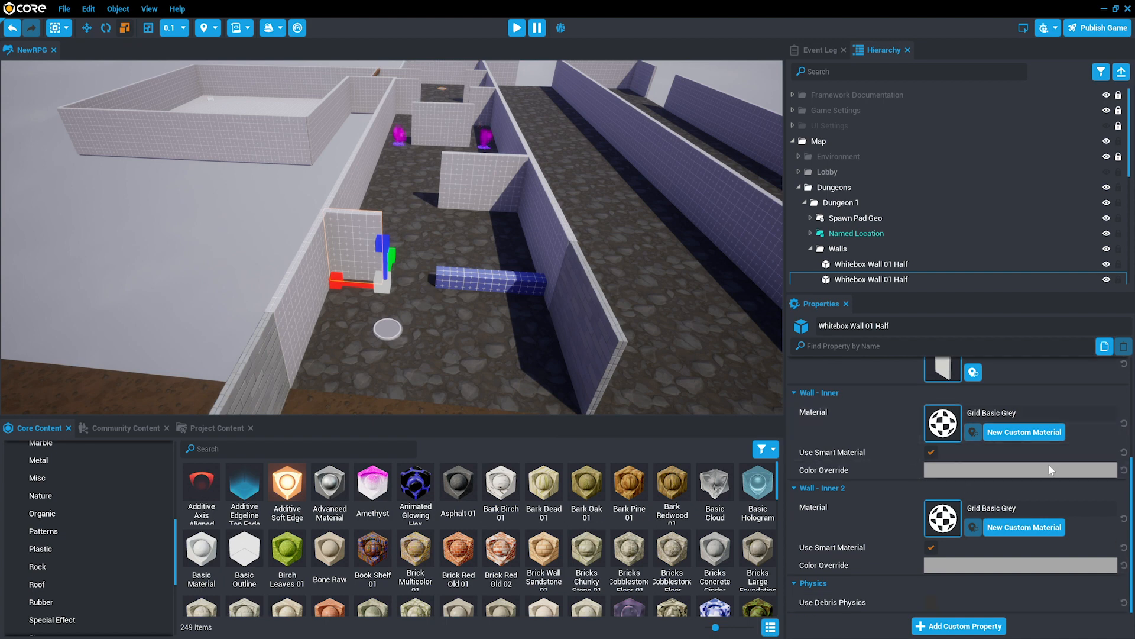
pyautogui.moveTo(584, 476); pyautogui.dragTo(940, 518)
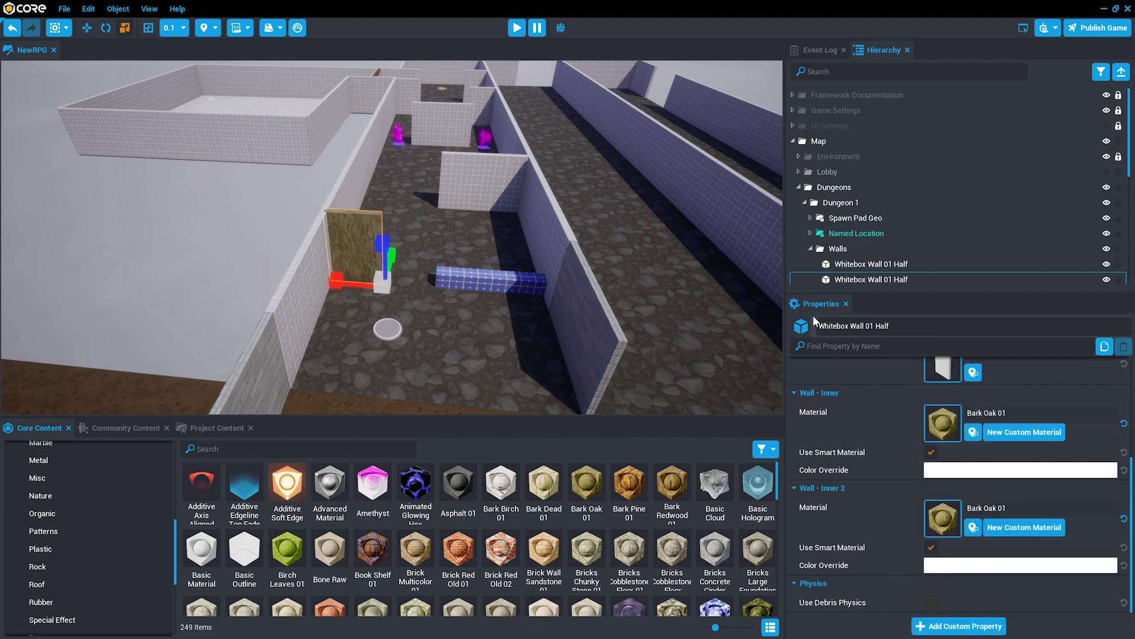
# - Replace the mesh of the low foundation wall near Dungeon 1's spawn pad with Rock 02
pyautogui.moveTo(413, 121); pyautogui.dragTo(544, 293, button='right')
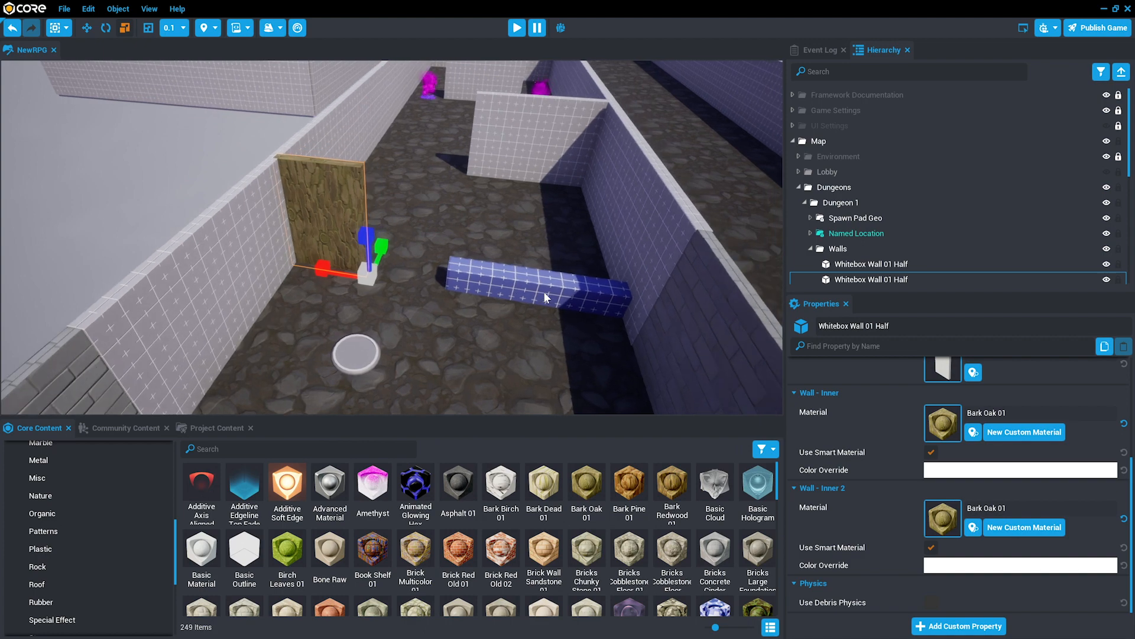
pyautogui.click(560, 290)
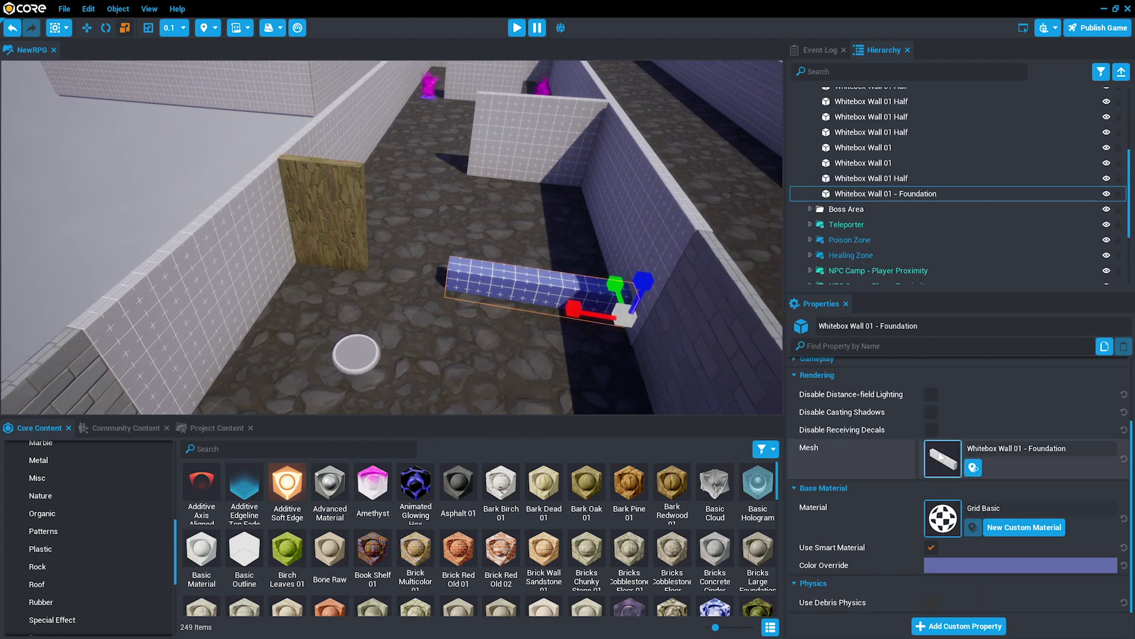
pyautogui.click(957, 467)
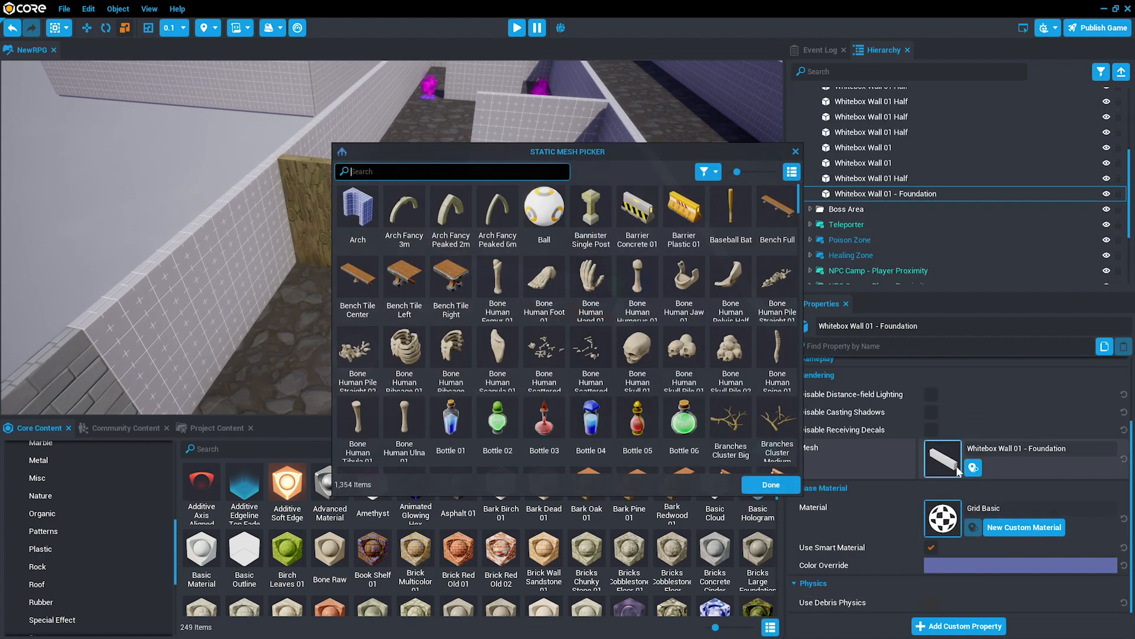
pyautogui.write('rock')
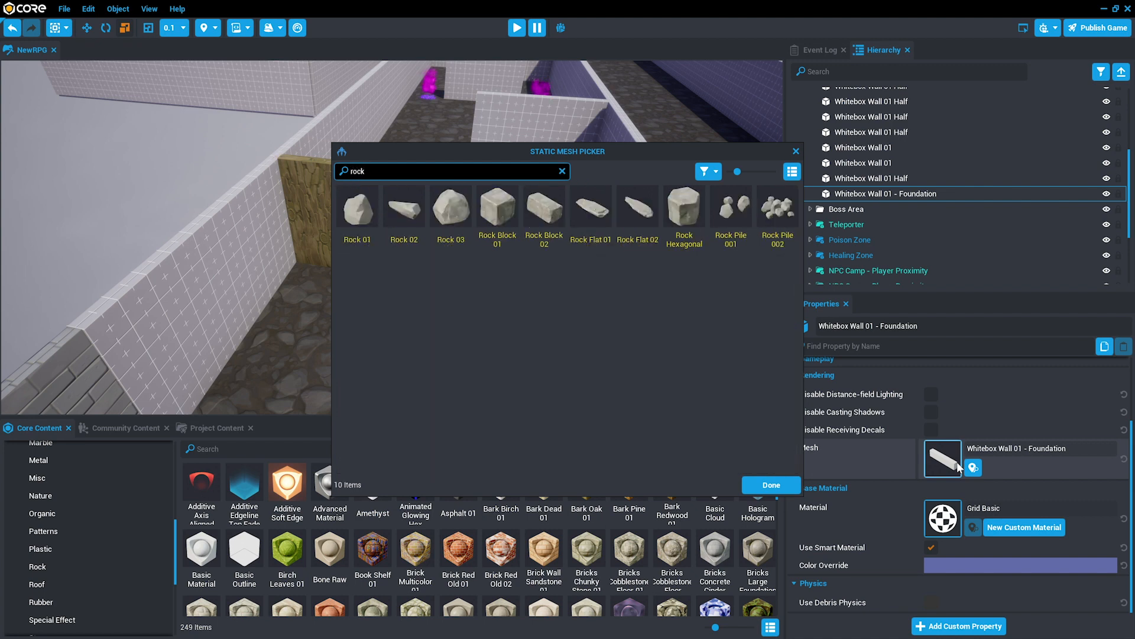
pyautogui.click(418, 219)
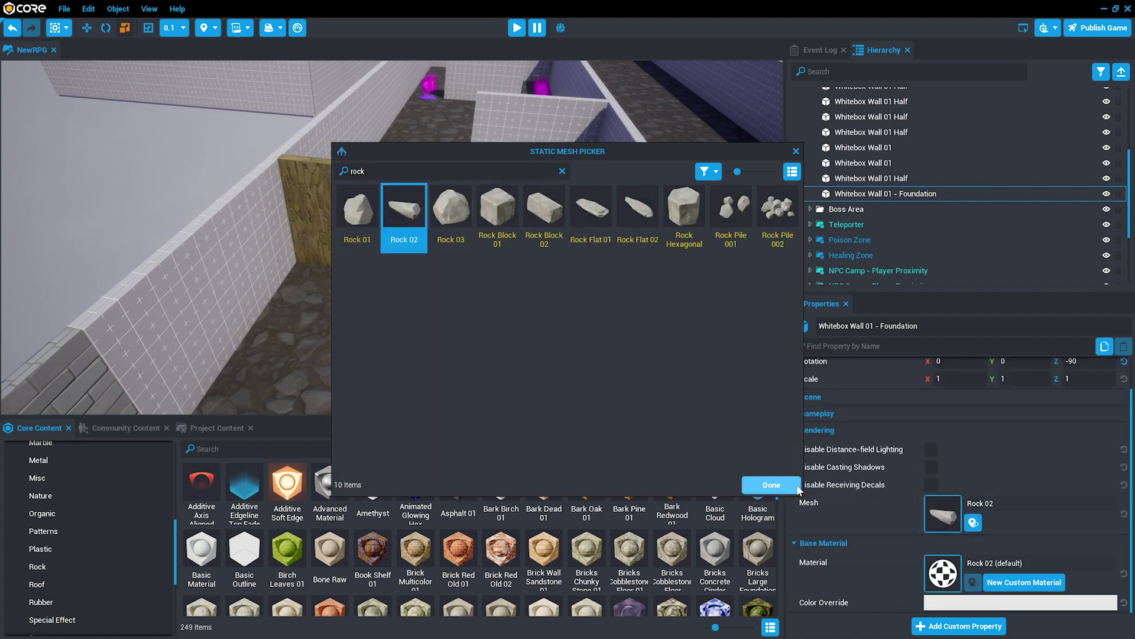
pyautogui.click(771, 485)
# - Move the rock away from the lane's side wall toward the oak-textured half wall
pyautogui.moveTo(668, 322); pyautogui.dragTo(566, 262)
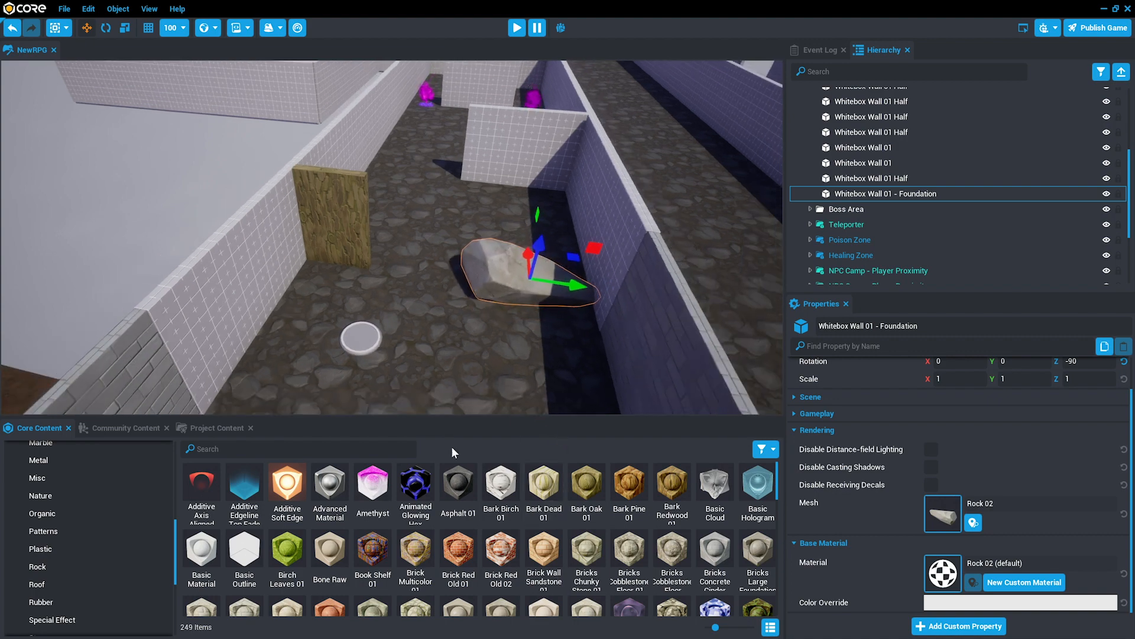
pyautogui.scroll(-2, 447, 448)
pyautogui.moveTo(578, 290); pyautogui.dragTo(511, 285)
pyautogui.moveTo(581, 243)
pyautogui.mouseDown(button='right')
pyautogui.moveTo(544, 290)
pyautogui.moveTo(558, 274)
pyautogui.moveTo(531, 236)
pyautogui.moveTo(544, 262)
pyautogui.moveTo(590, 250)
pyautogui.mouseUp(button='right')
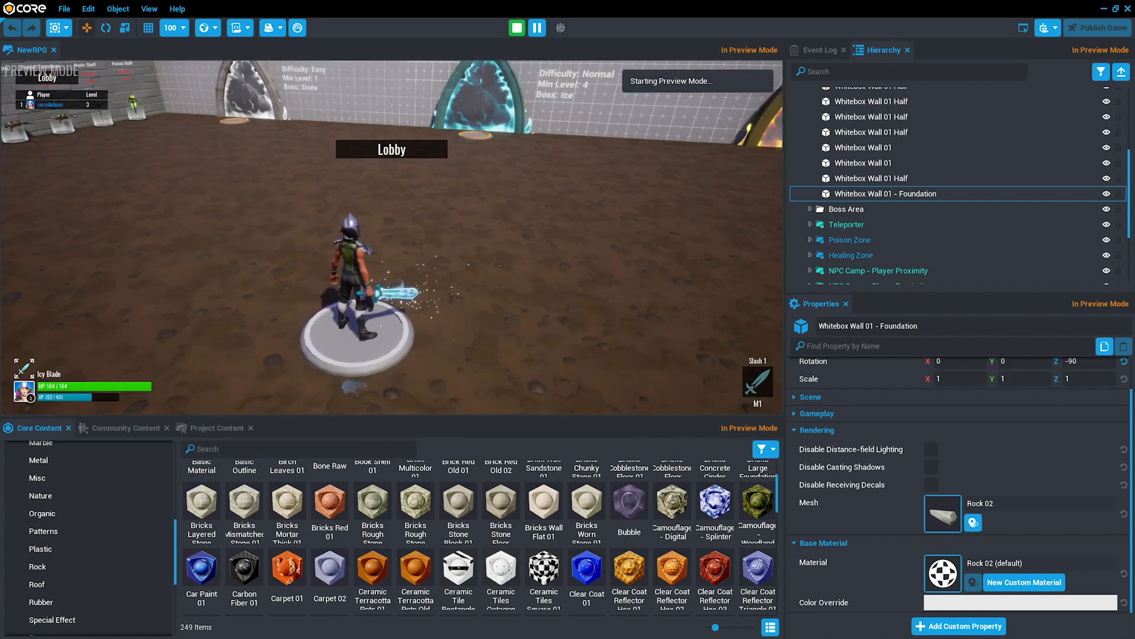
# - Test the game in preview: enter Dungeon 1 through the Easy portal, walk around the rock to meet an enemy, and end the preview
pyautogui.press('w')
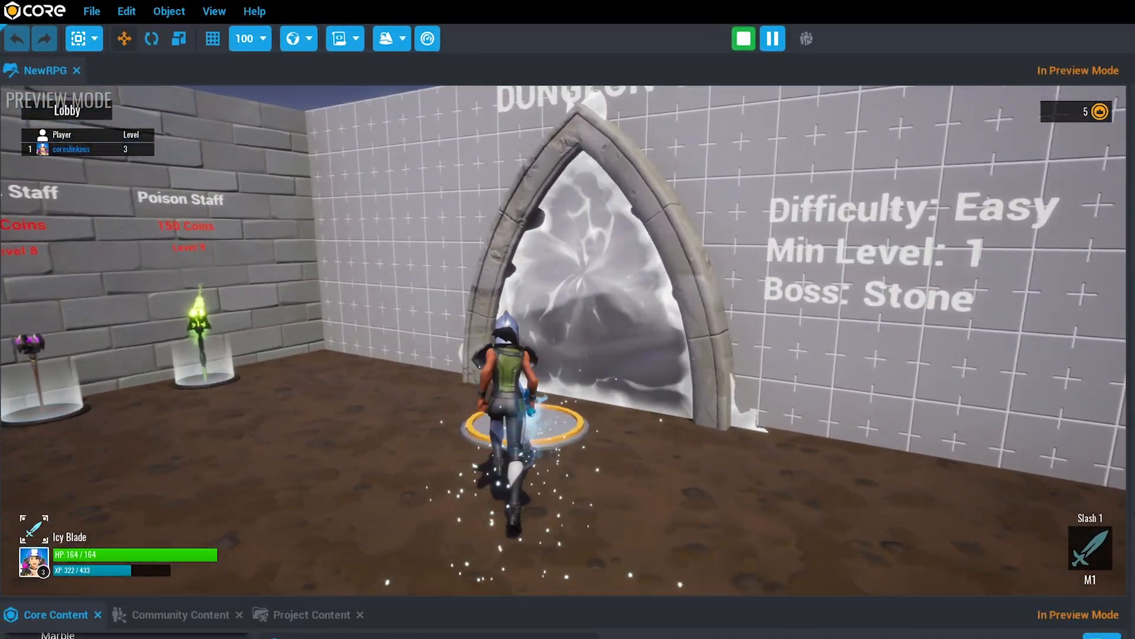
pyautogui.press('f')
pyautogui.press('w')
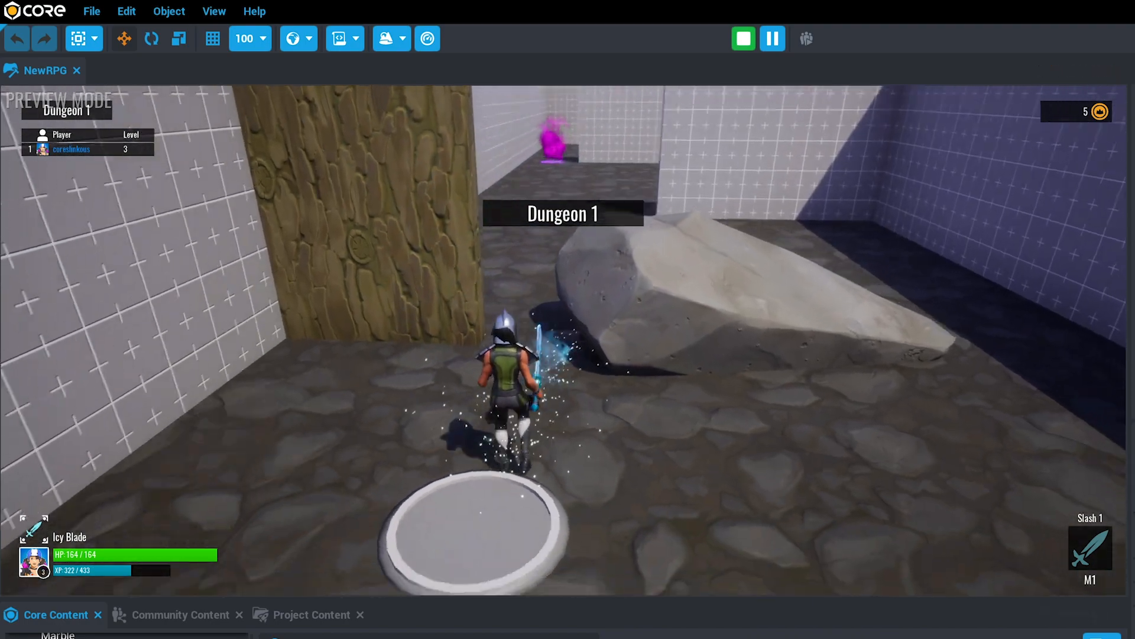
pyautogui.press('w')
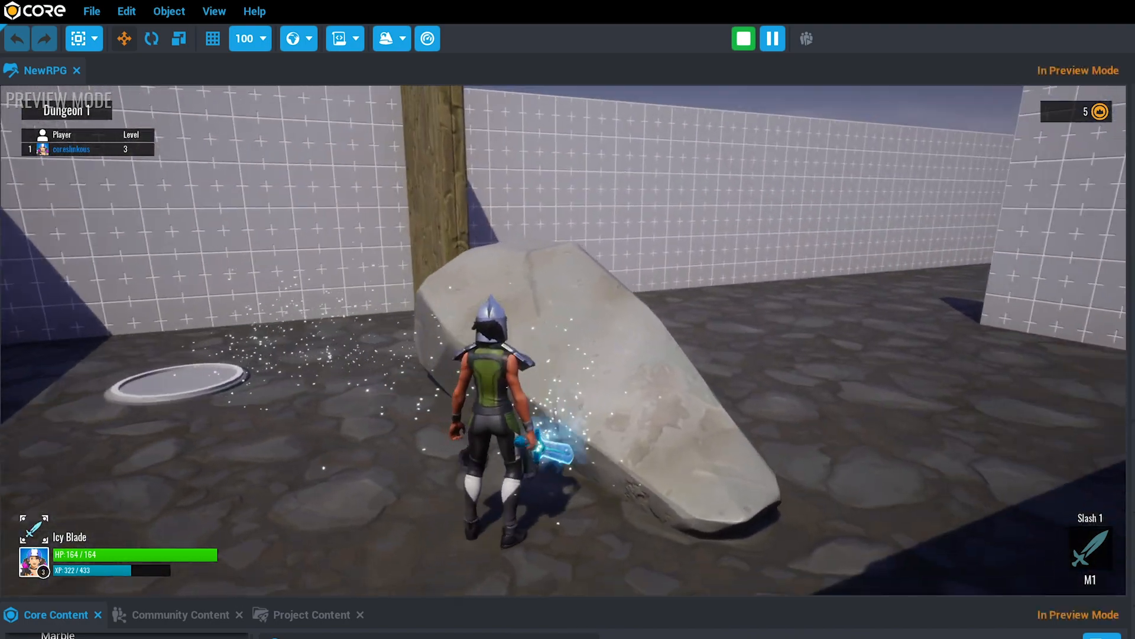
pyautogui.press('a')
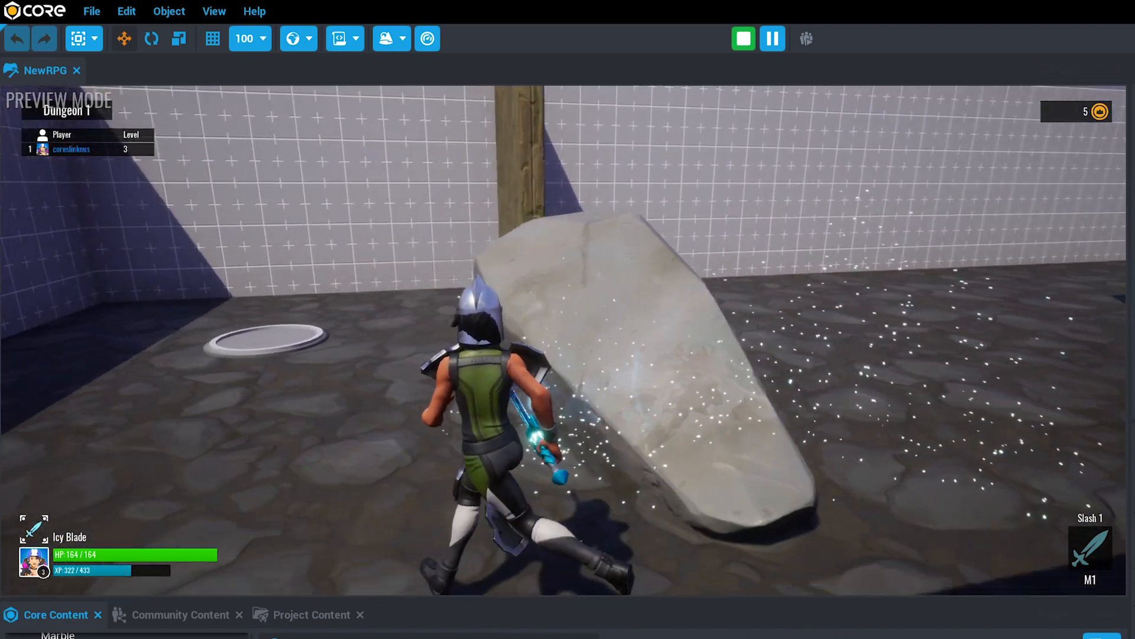
pyautogui.press('w')
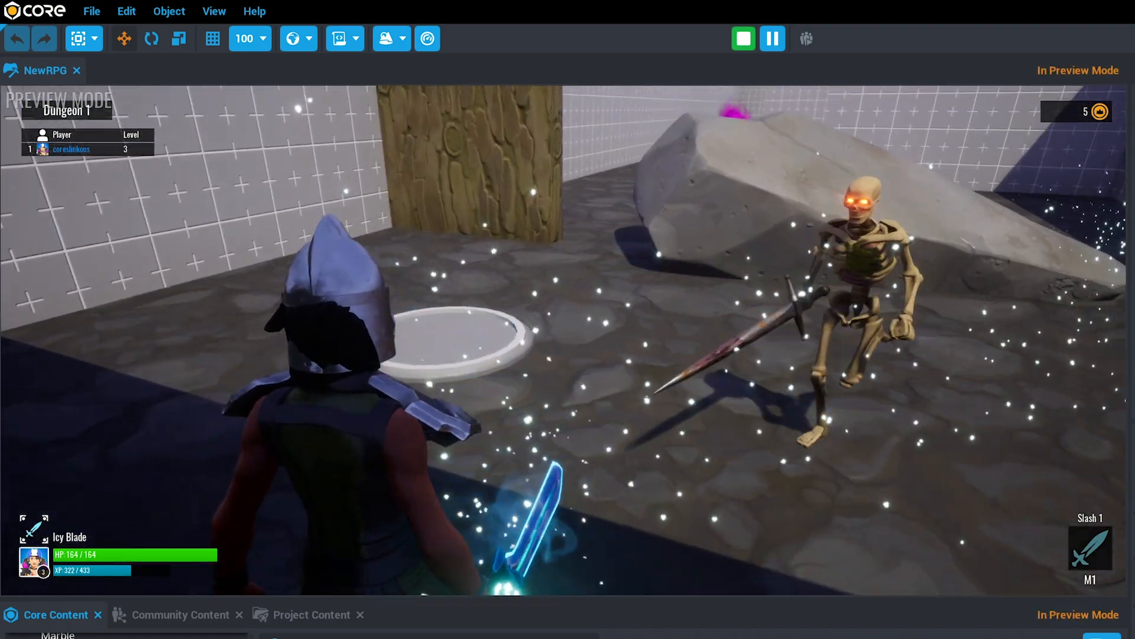
pyautogui.press('=')
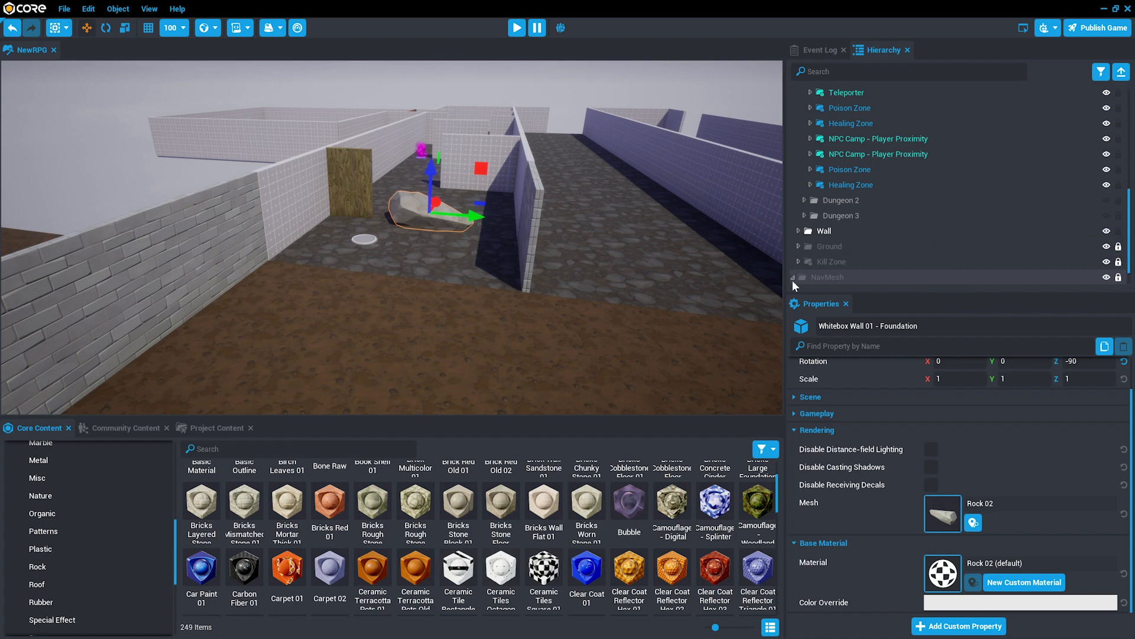
# - Unlock the NavMesh folder and change its Visibility setting to show the navigation mesh in the scene
pyautogui.scroll(-2, 794, 275)
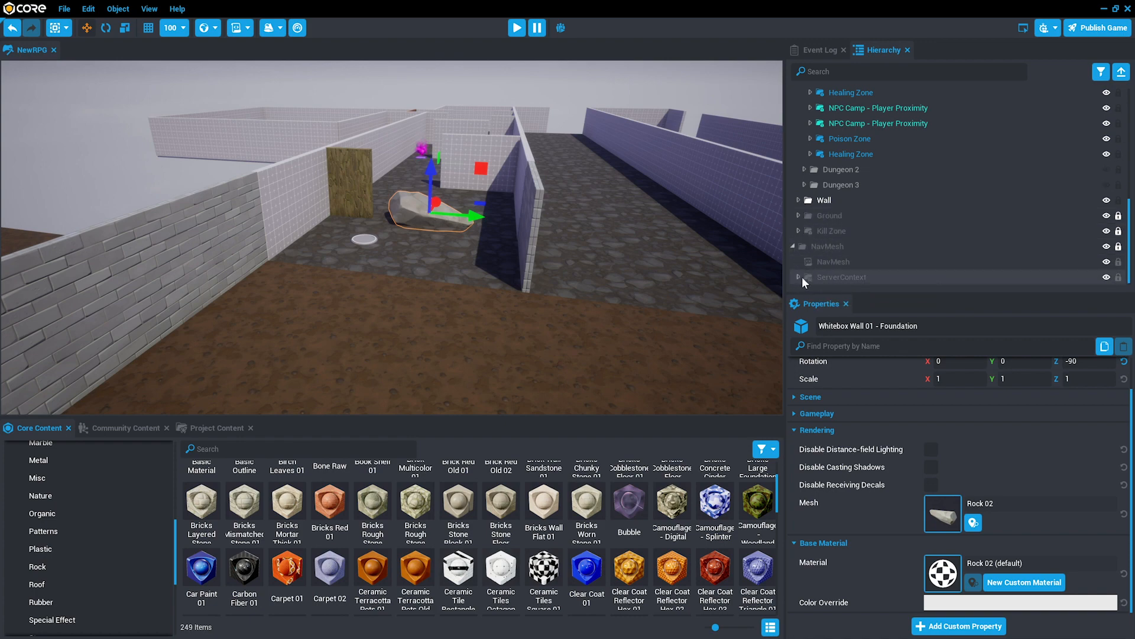
pyautogui.click(806, 278)
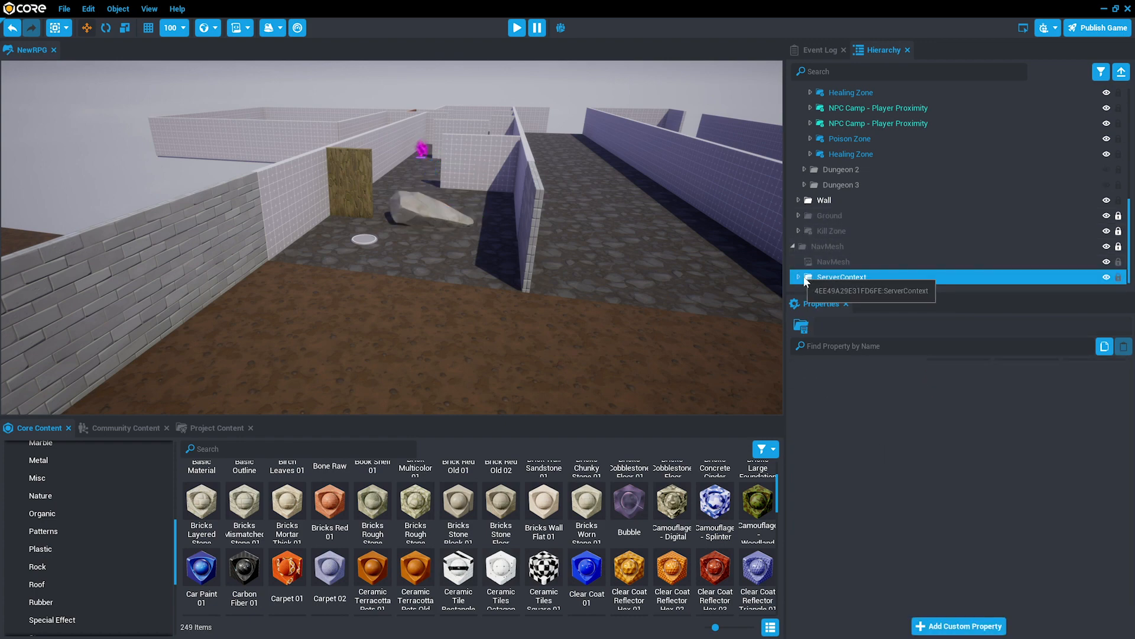
pyautogui.click(804, 247)
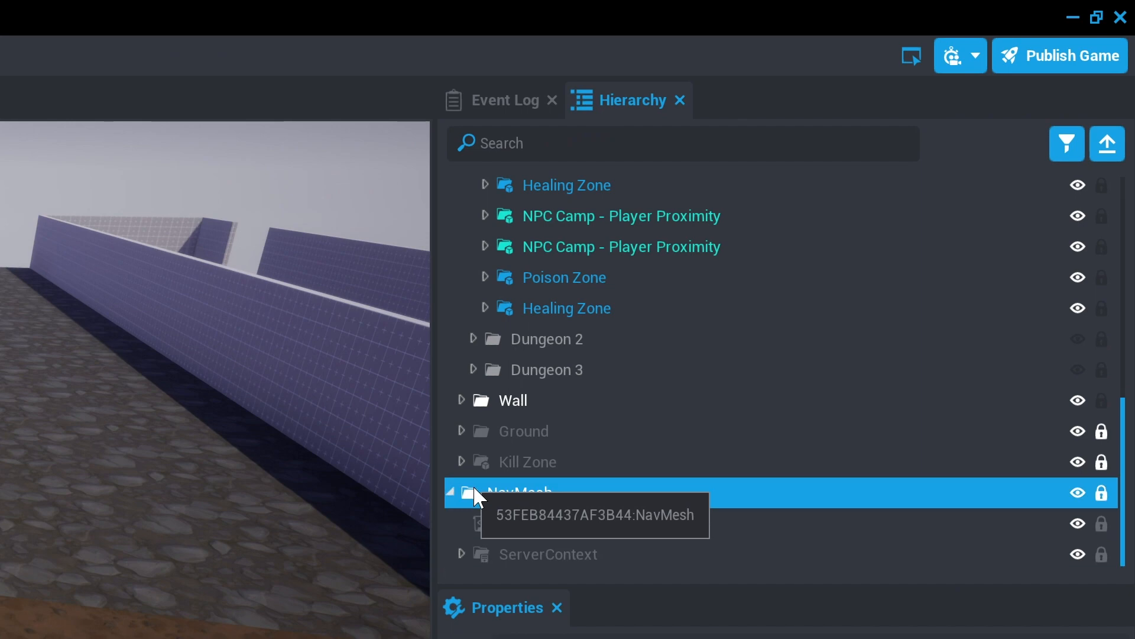
pyautogui.click(1104, 493)
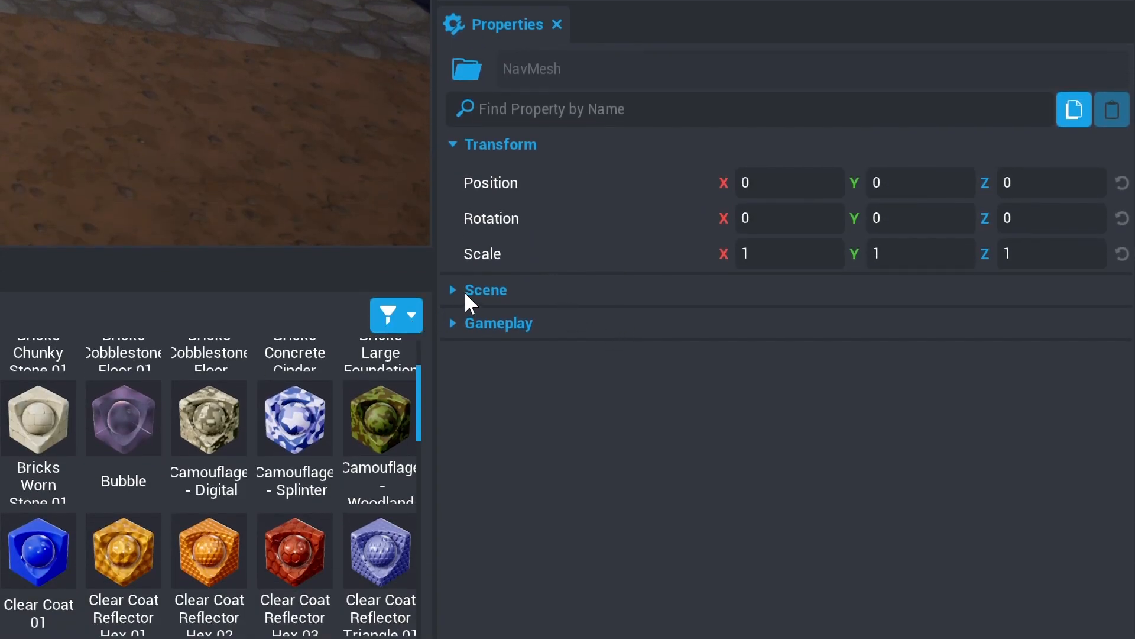
pyautogui.click(465, 294)
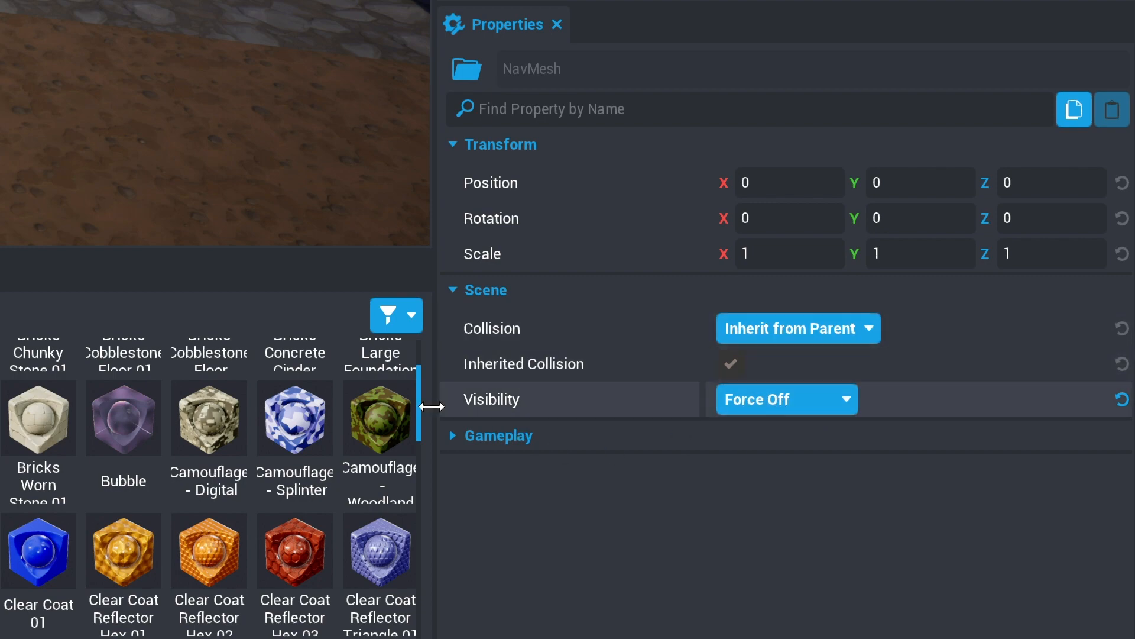
pyautogui.click(807, 408)
pyautogui.click(777, 456)
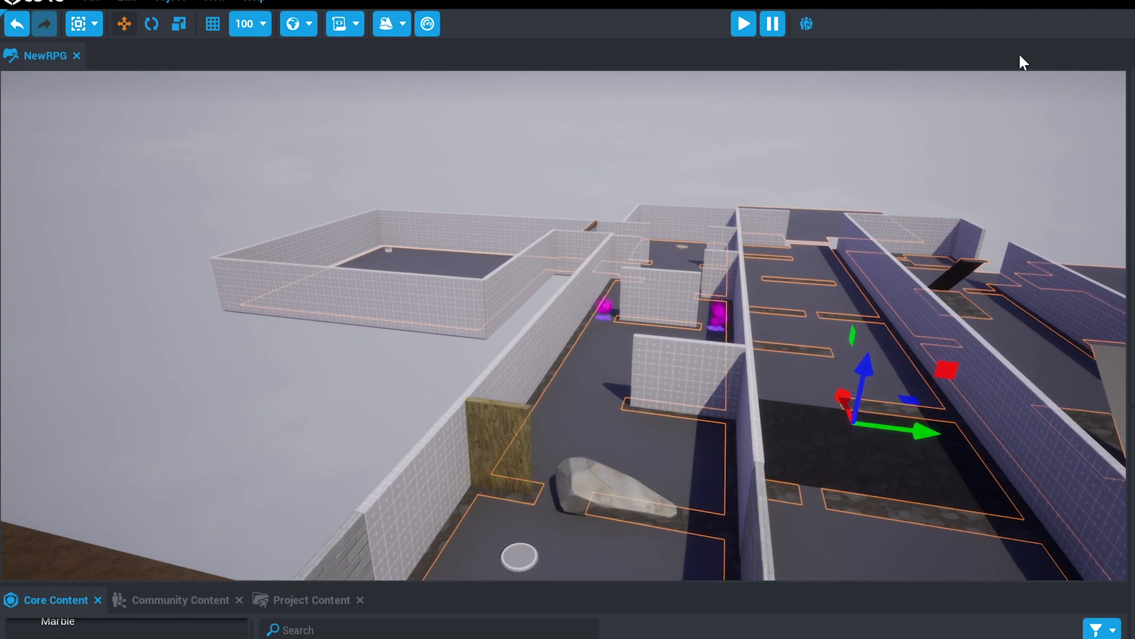
# - Shift the Dungeon 1 rock along its green axis, away from the oak-textured half wall and toward the opposite side wall
pyautogui.moveTo(977, 258); pyautogui.dragTo(846, 324, button='right')
pyautogui.press('w')
pyautogui.press('a')
pyautogui.press('d')
pyautogui.scroll(5, 845, 324)
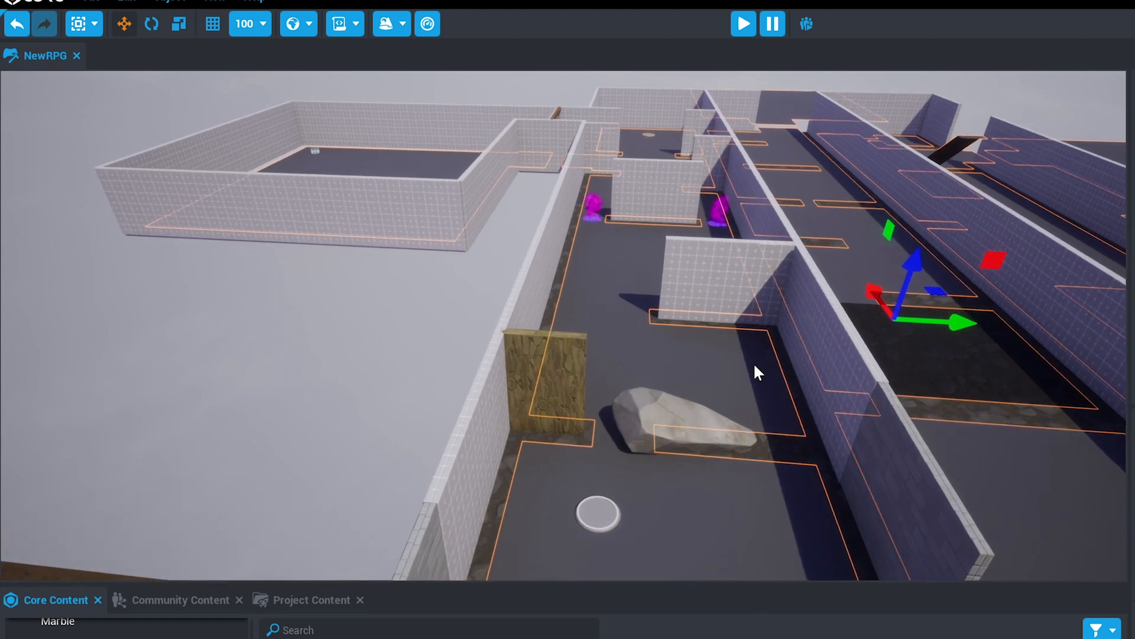
pyautogui.click(686, 452)
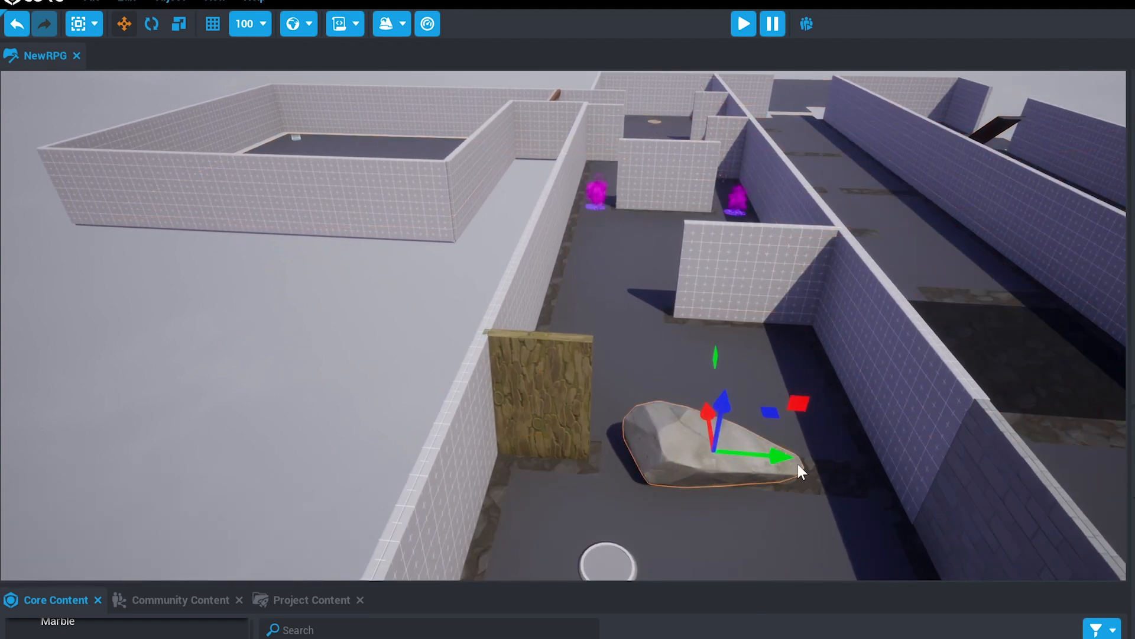
pyautogui.moveTo(791, 452); pyautogui.dragTo(833, 449)
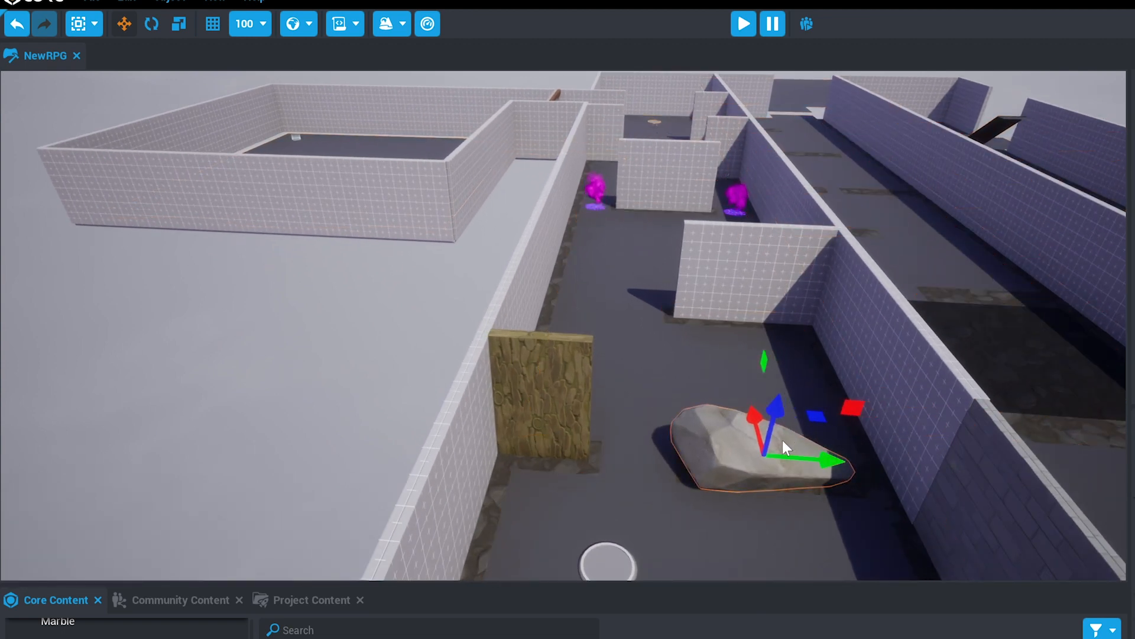
# - Lower the rock slightly so it sits deeper in the Dungeon 1 floor
pyautogui.moveTo(754, 403); pyautogui.dragTo(757, 418)
pyautogui.press('w')
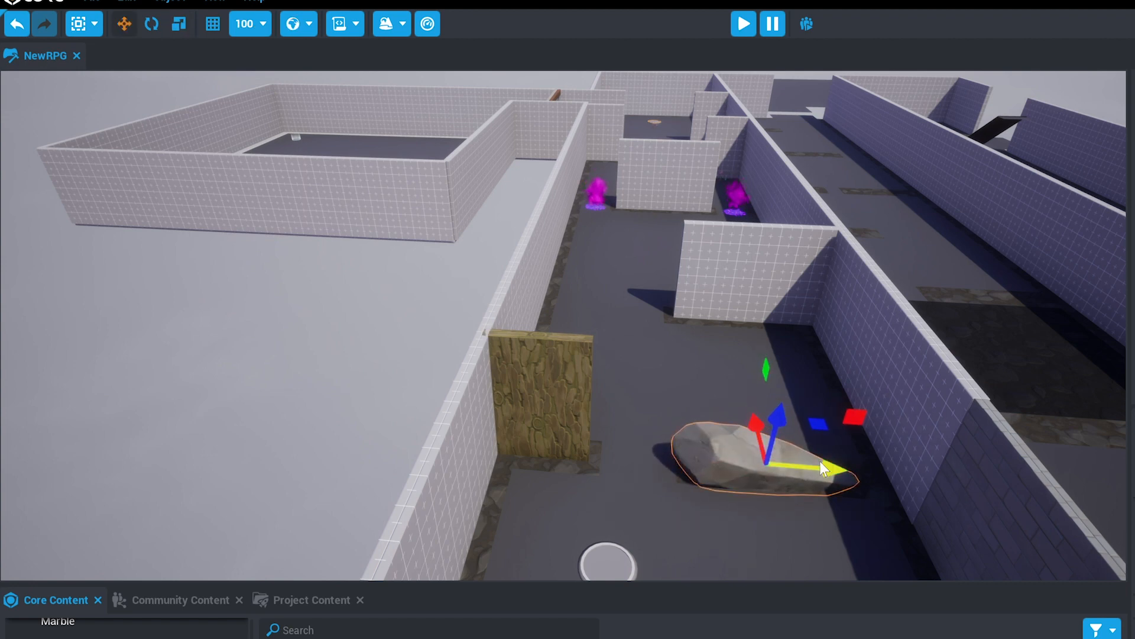
# - Enlarge the Core Content browser and examine the Castle pieces in the Fantasy tilesets under 3D Objects
pyautogui.moveTo(894, 508); pyautogui.dragTo(686, 528, button='right')
pyautogui.press('d')
pyautogui.press('w')
pyautogui.scroll(-5, 685, 525)
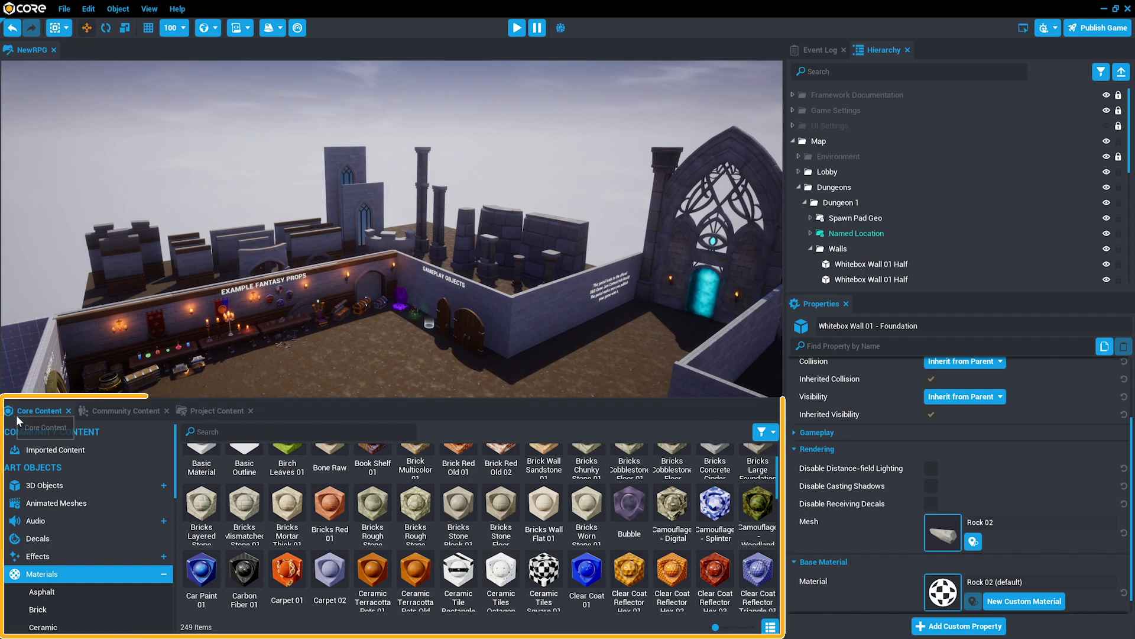
pyautogui.moveTo(290, 400); pyautogui.dragTo(290, 253)
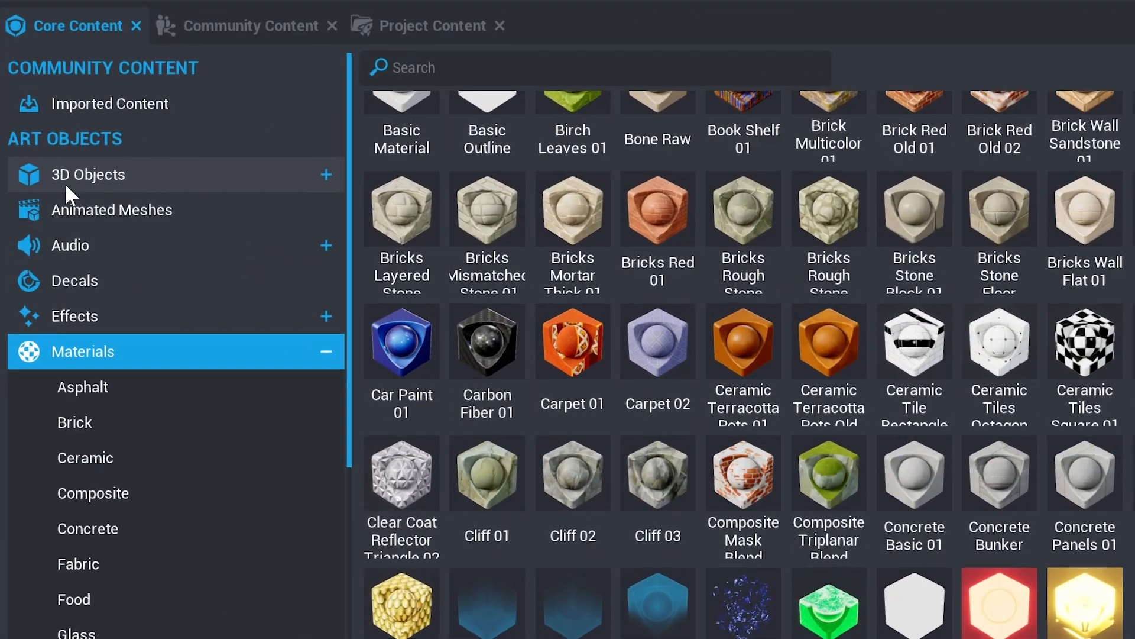
pyautogui.click(36, 330)
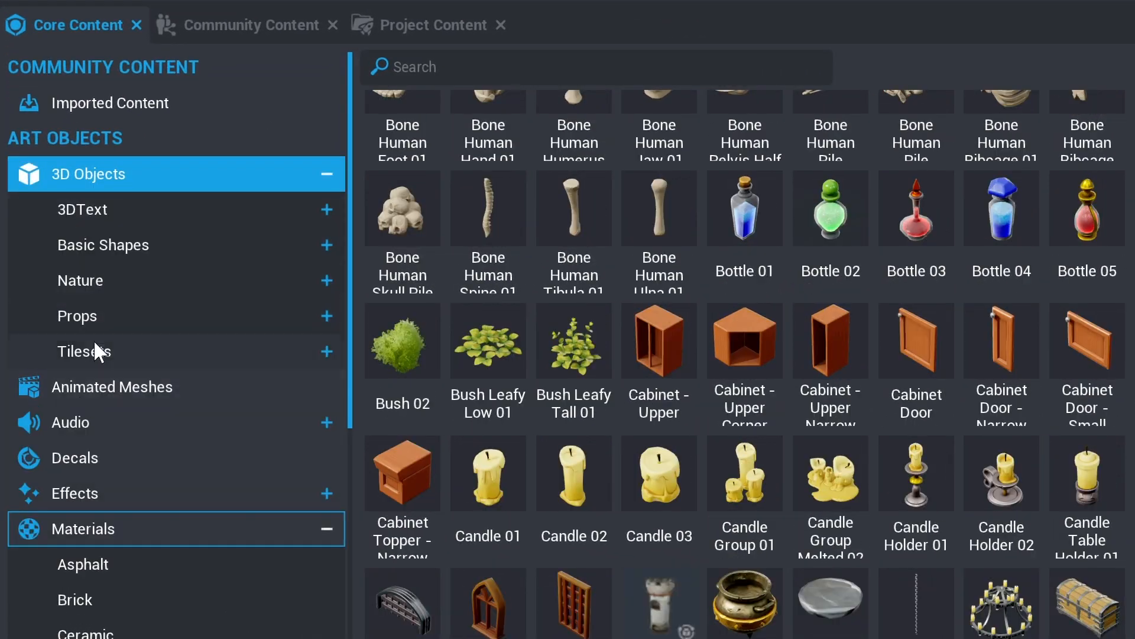
pyautogui.click(94, 356)
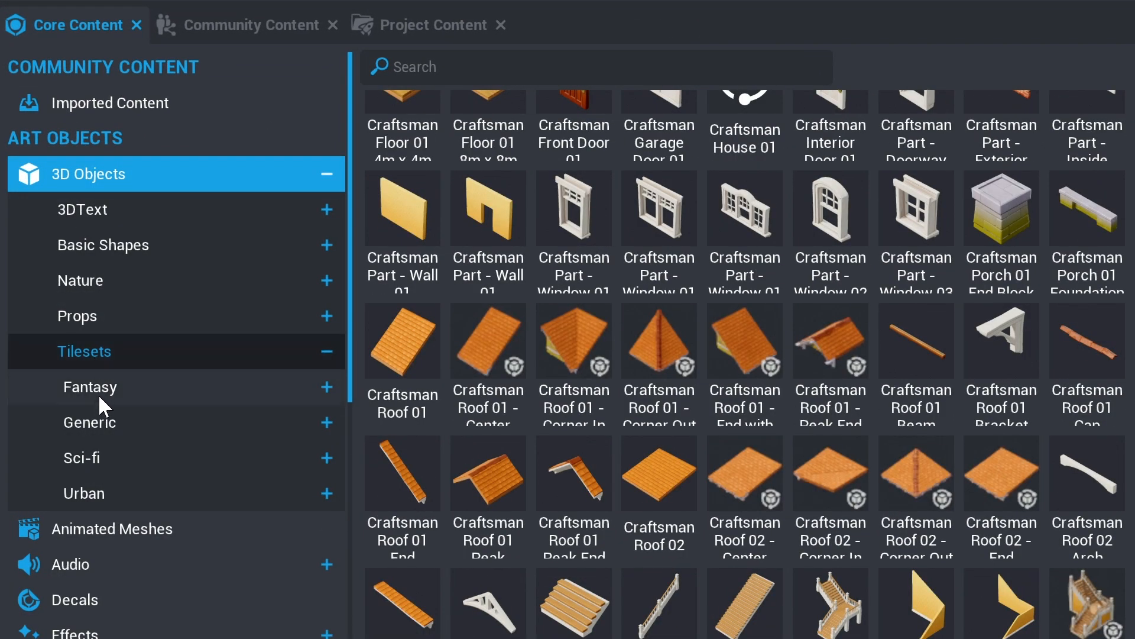
pyautogui.click(98, 394)
pyautogui.click(107, 421)
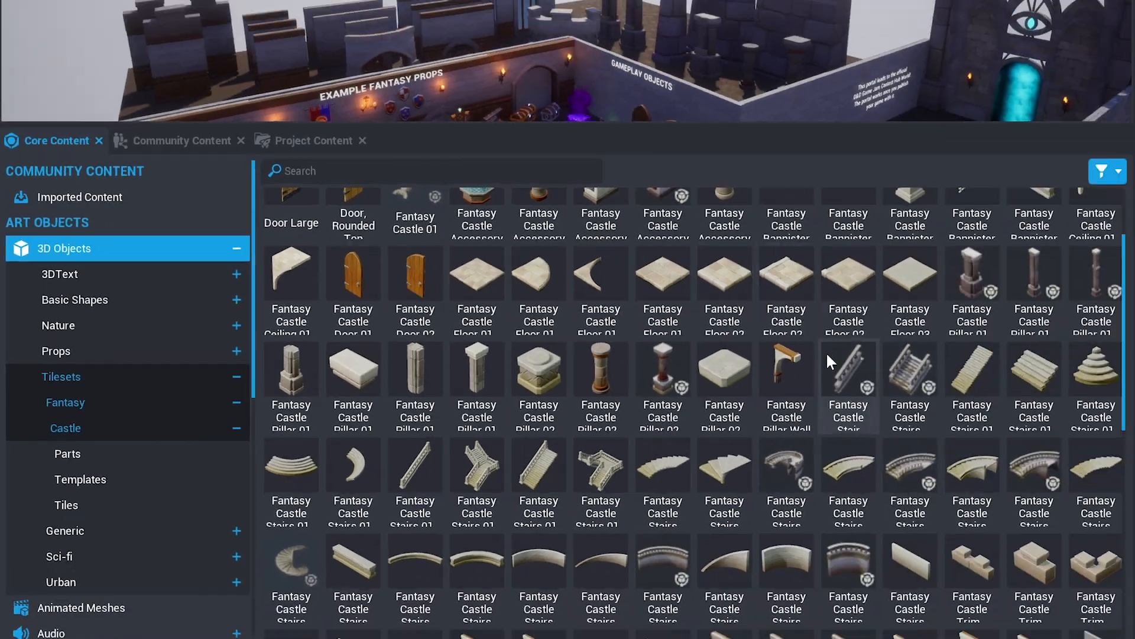
pyautogui.scroll(-5, 1117, 414)
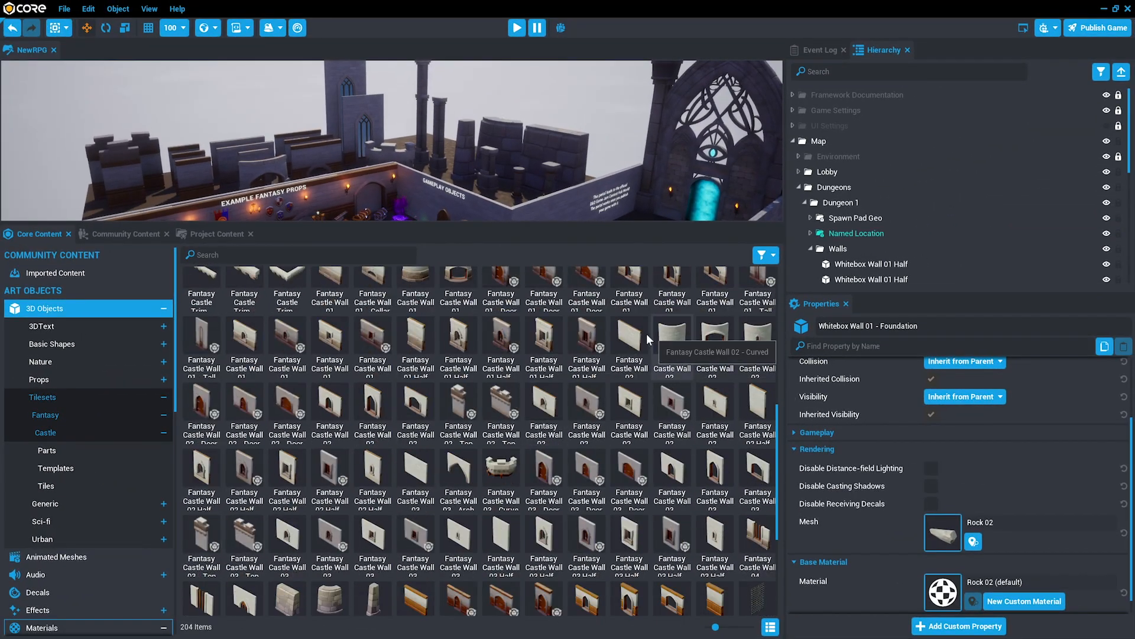
pyautogui.scroll(-3, 479, 394)
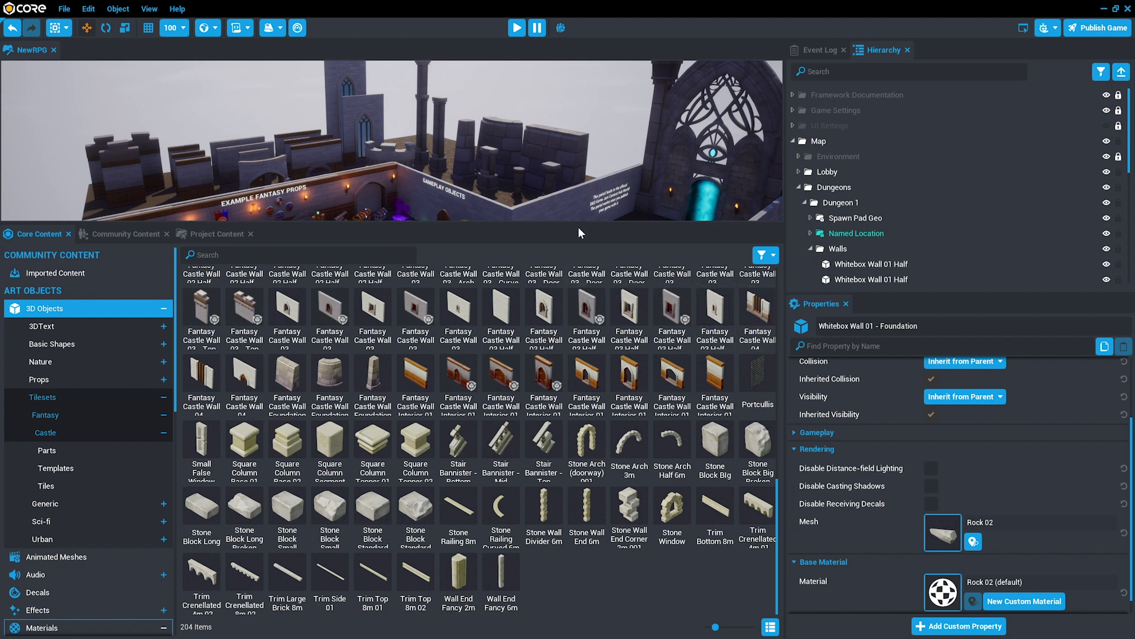
# - Look over the lobby scene and open the Fantasy props category under 3D Objects
pyautogui.moveTo(541, 177); pyautogui.dragTo(377, 94, button='right')
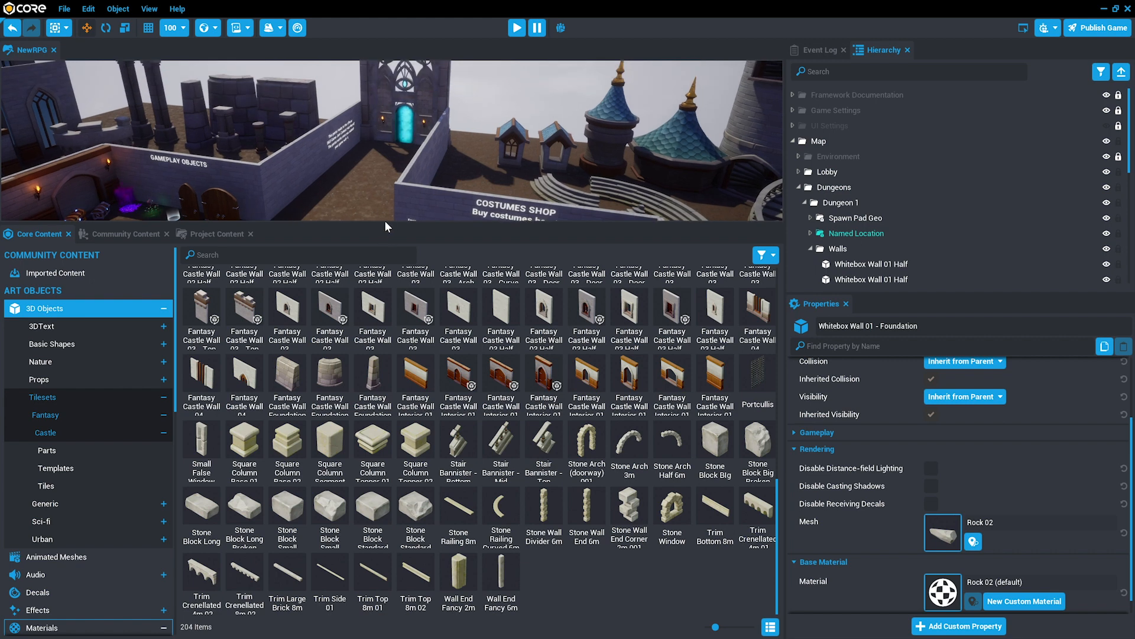
pyautogui.moveTo(353, 80); pyautogui.dragTo(110, 66, button='right')
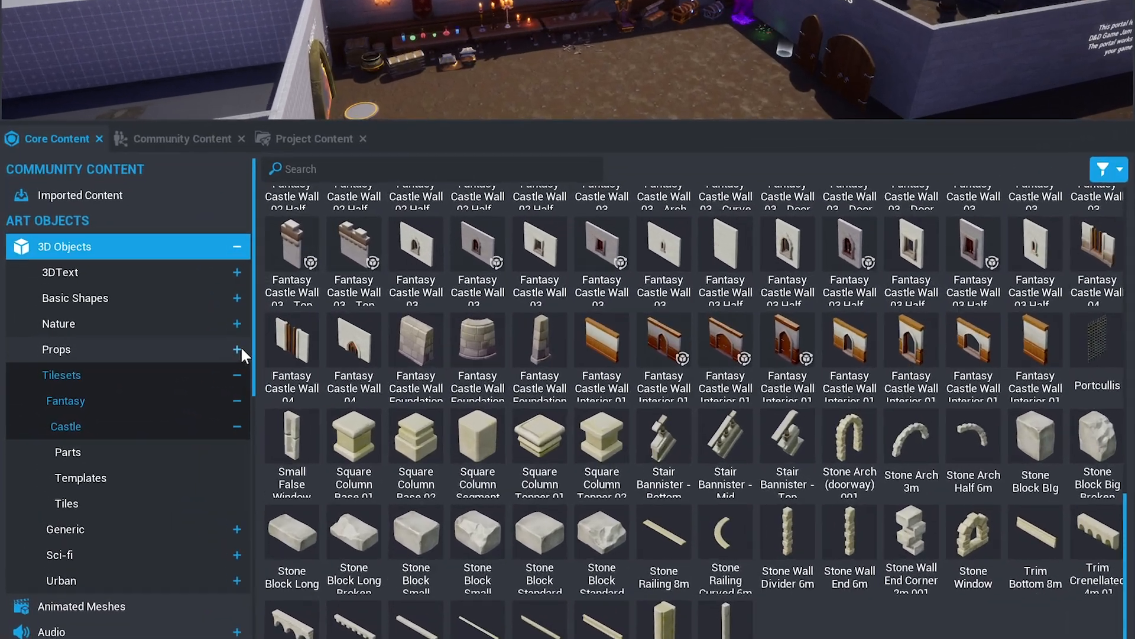
pyautogui.click(163, 379)
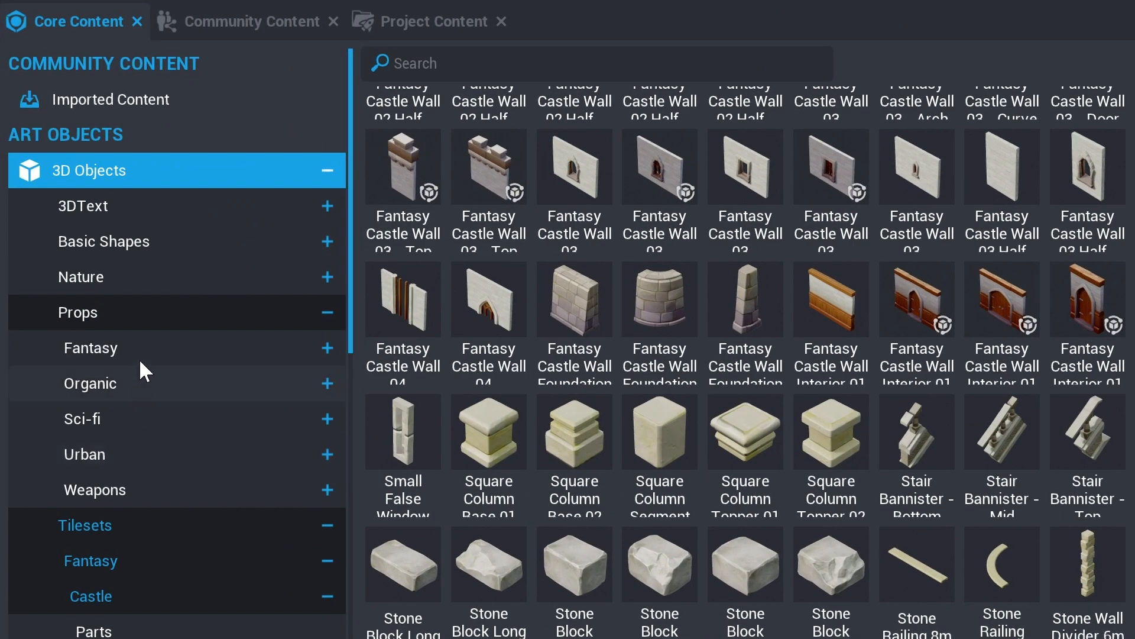
pyautogui.click(143, 346)
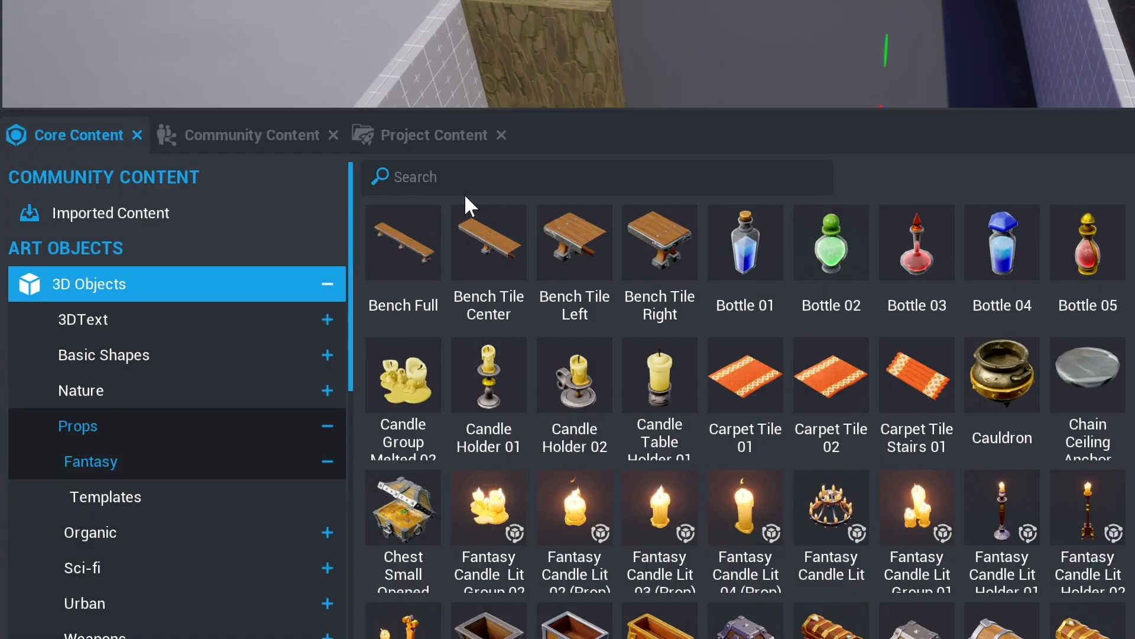
# - Search Core Content for "tree" and place a Tree Redwood Small near the whitebox wall in the Dungeon 1 lane
pyautogui.click(465, 190)
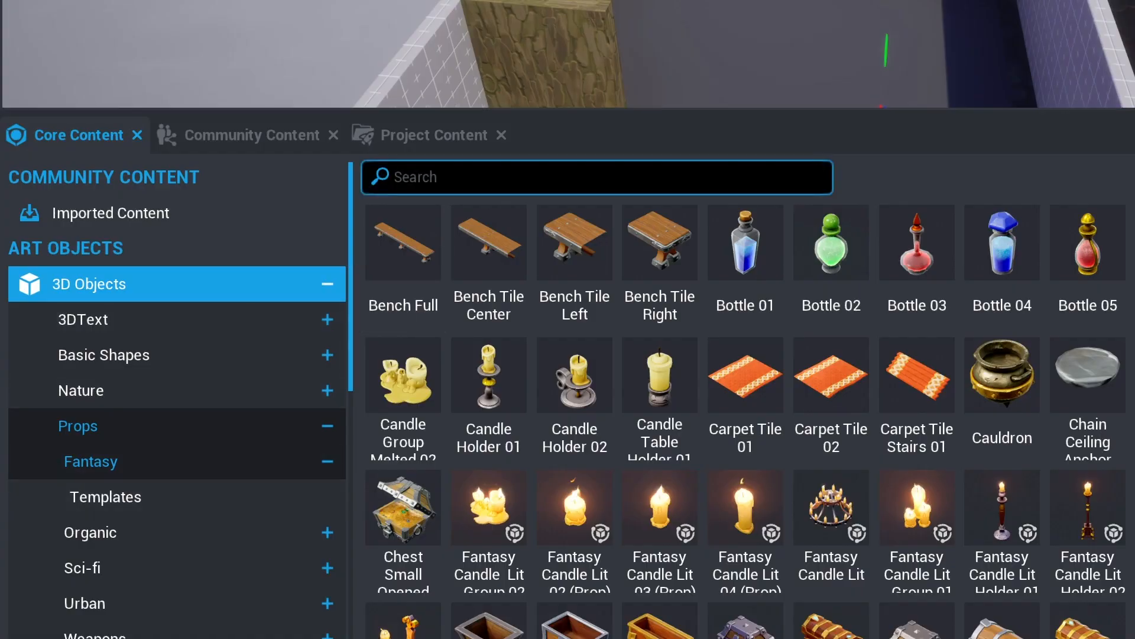
pyautogui.write('tree')
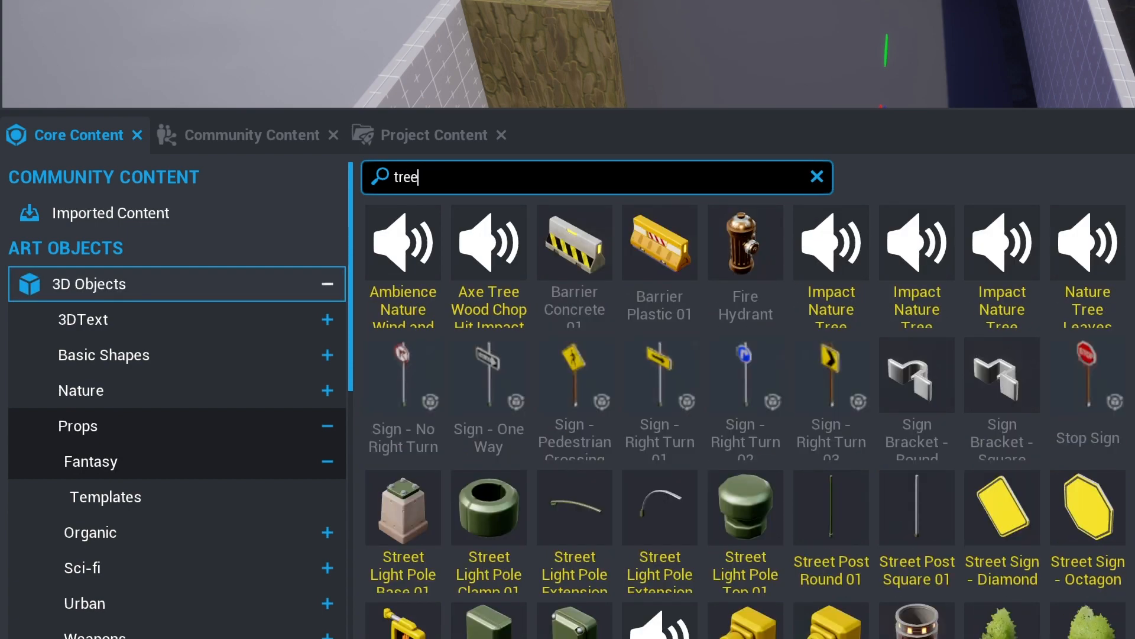
pyautogui.scroll(-5, 1118, 512)
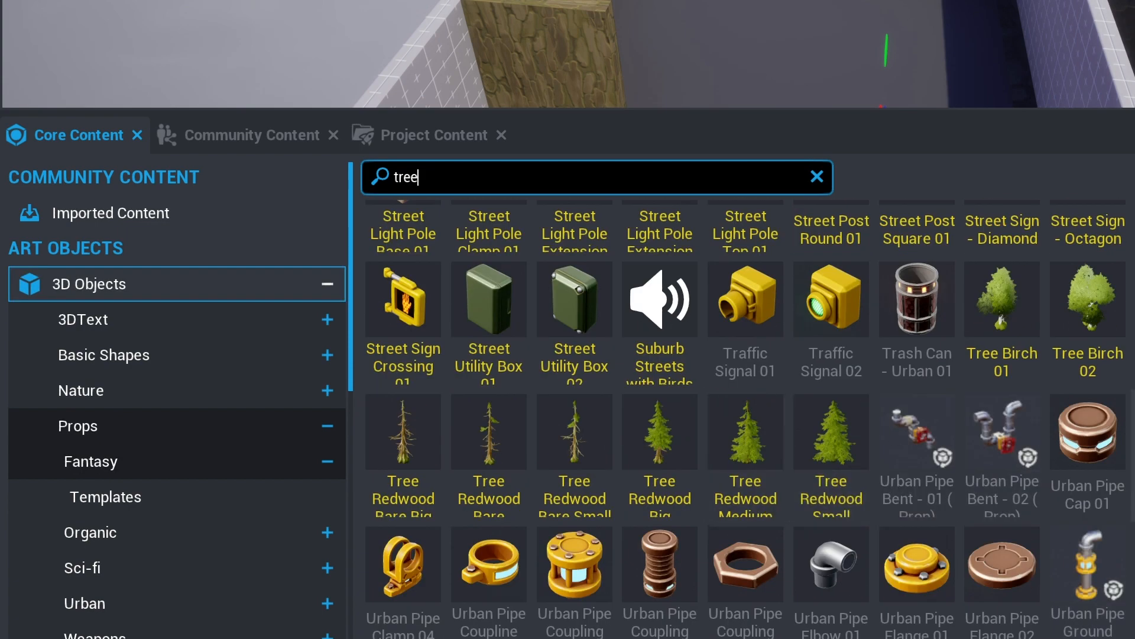
pyautogui.moveTo(831, 471); pyautogui.dragTo(436, 170)
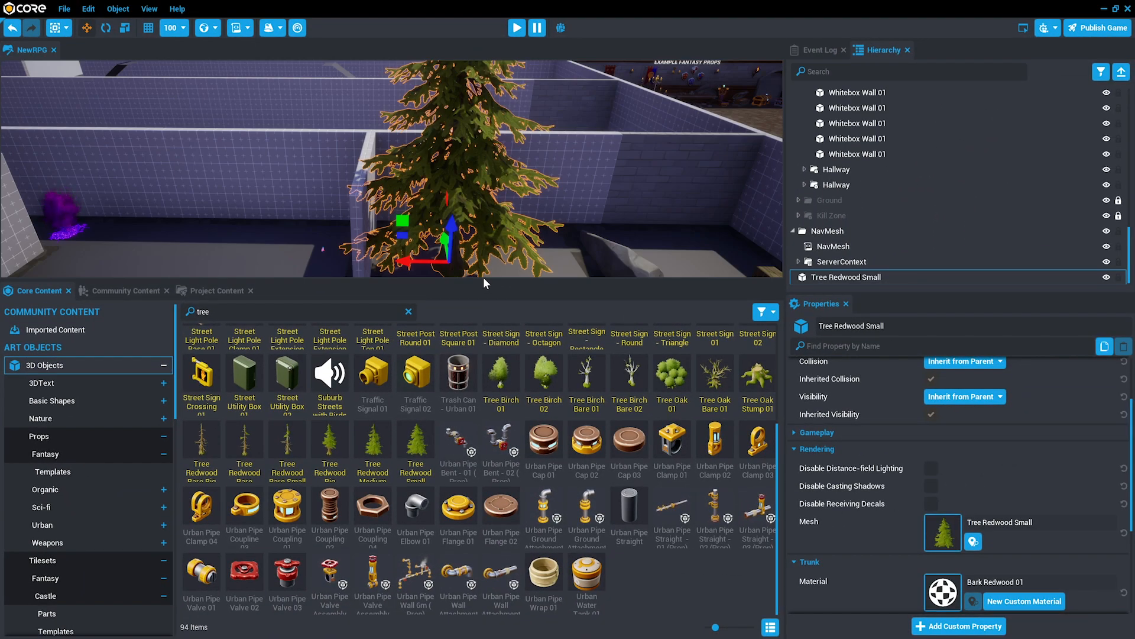
pyautogui.moveTo(483, 279); pyautogui.dragTo(468, 499)
pyautogui.moveTo(453, 338); pyautogui.dragTo(457, 345)
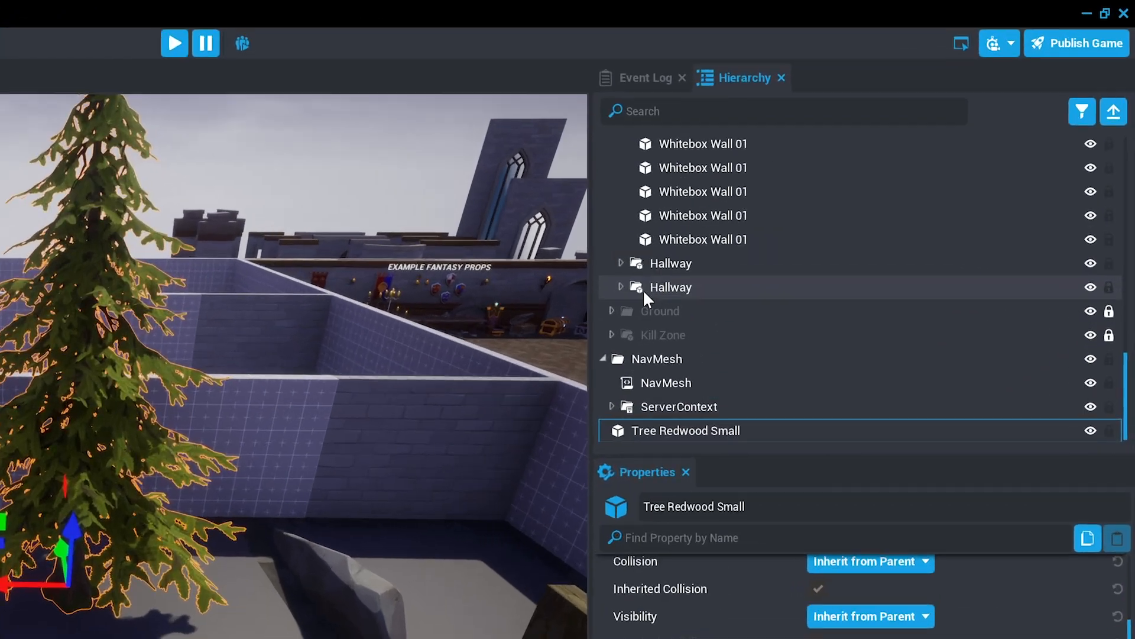
# - Collapse the Wall and Map folders in the scene hierarchy
pyautogui.scroll(3, 820, 148)
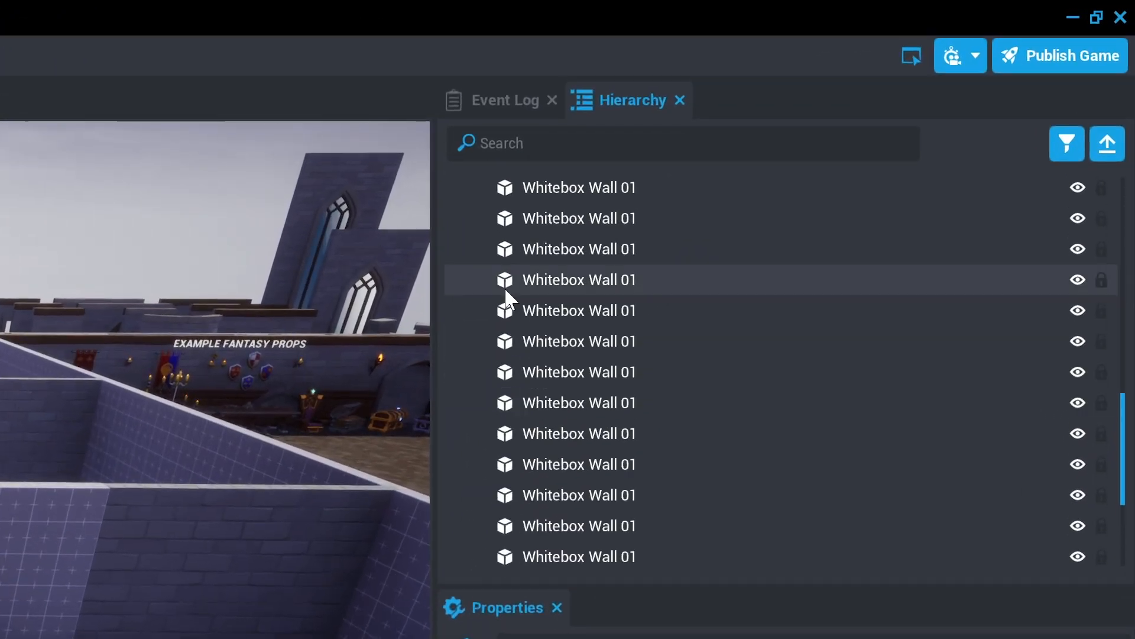
pyautogui.scroll(6, 480, 345)
pyautogui.click(463, 256)
pyautogui.moveTo(587, 530); pyautogui.dragTo(588, 449, button='right')
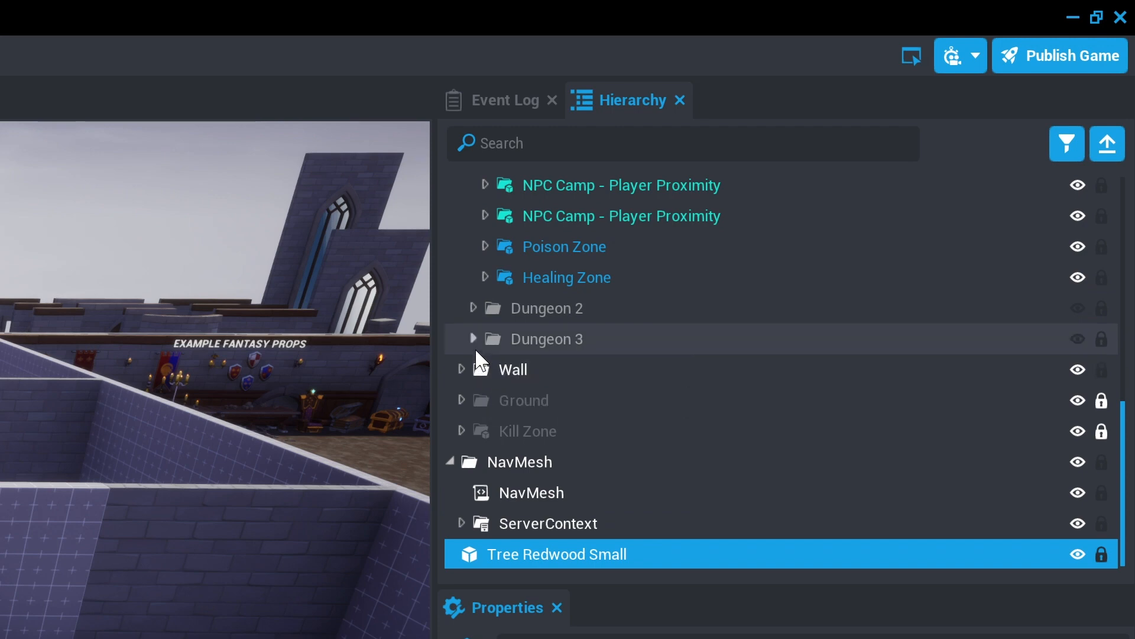
pyautogui.scroll(5, 615, 387)
pyautogui.scroll(11, 615, 390)
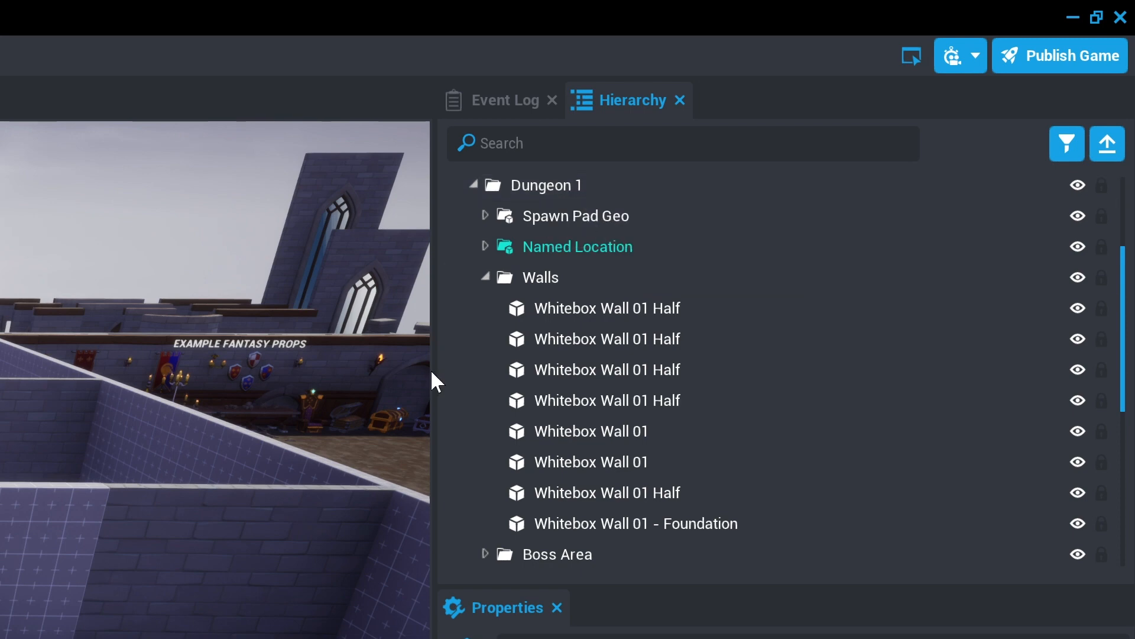
pyautogui.scroll(5, 460, 260)
pyautogui.click(448, 213)
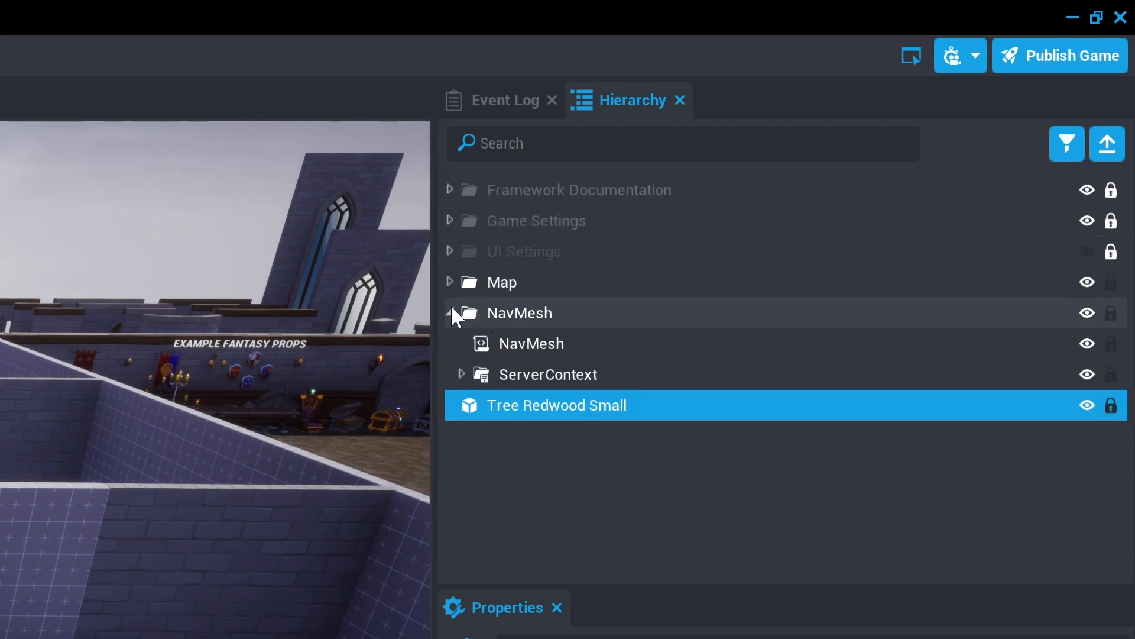
# - Expand Map and Dungeons in the hierarchy and move Tree Redwood Small into the Dungeon 1 folder
pyautogui.click(448, 282)
pyautogui.click(461, 373)
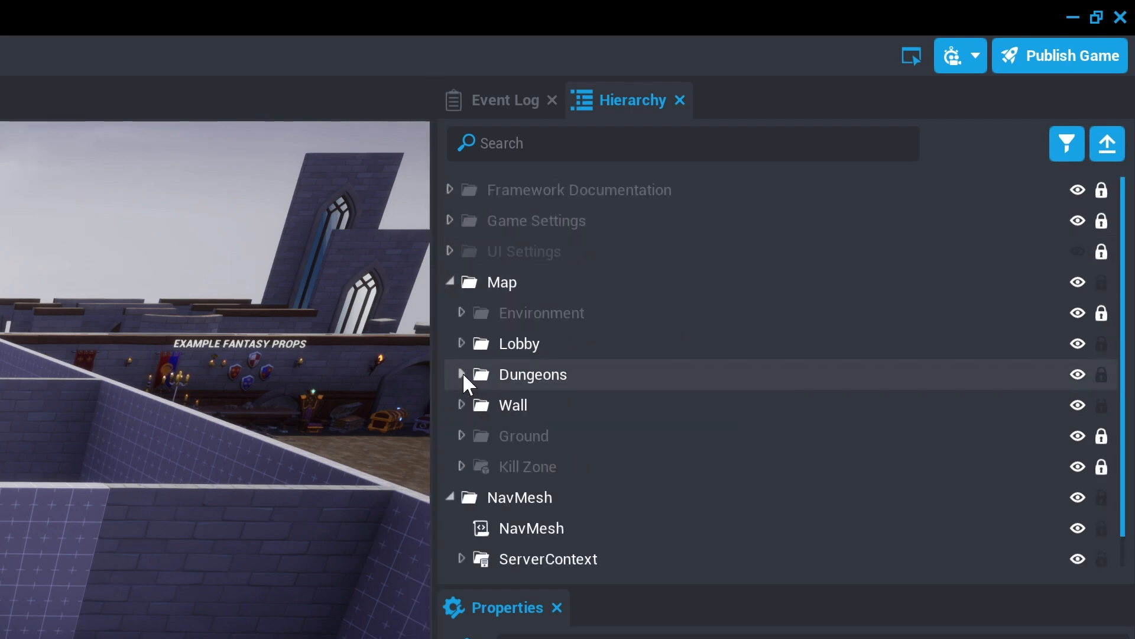
pyautogui.click(462, 373)
pyautogui.scroll(-2, 505, 408)
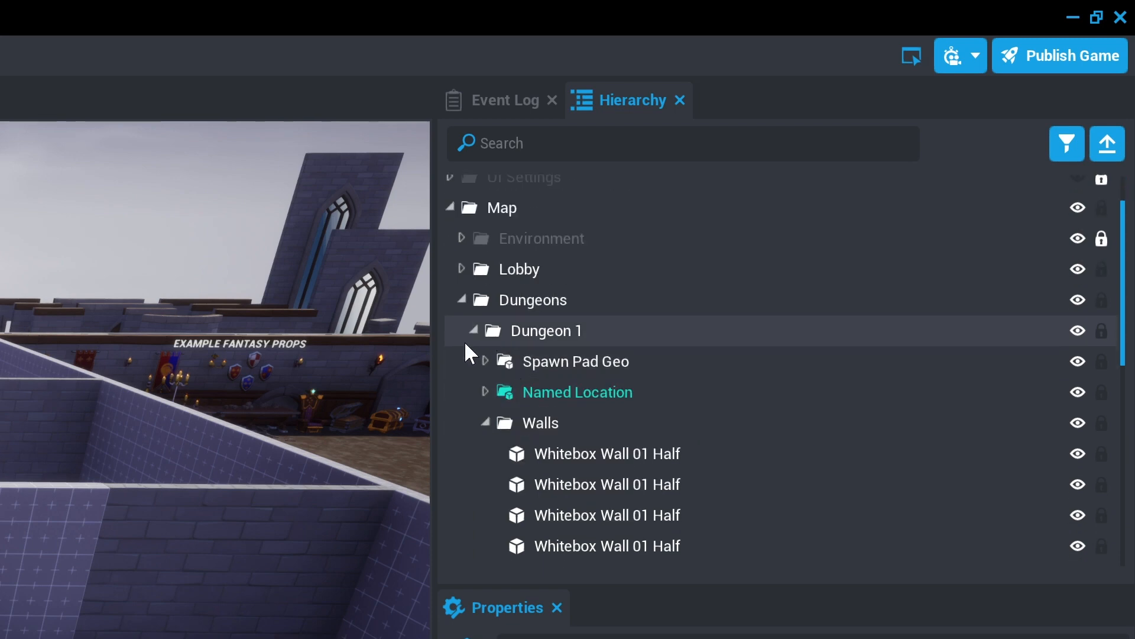
pyautogui.scroll(-5, 526, 414)
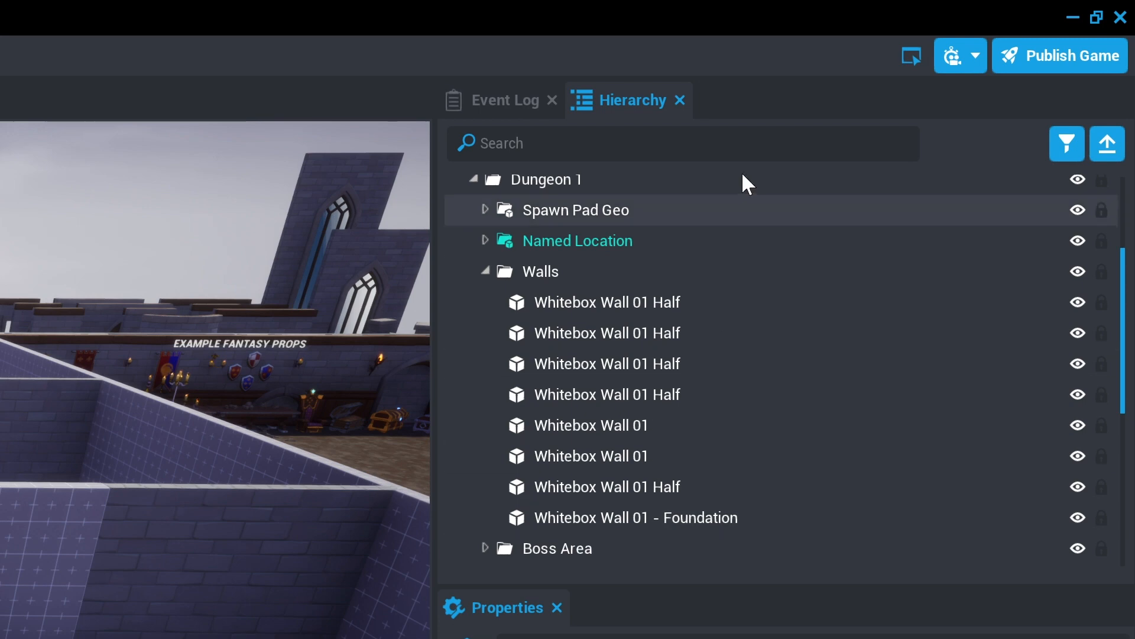
pyautogui.scroll(-12, 743, 476)
pyautogui.moveTo(584, 557); pyautogui.dragTo(629, 367)
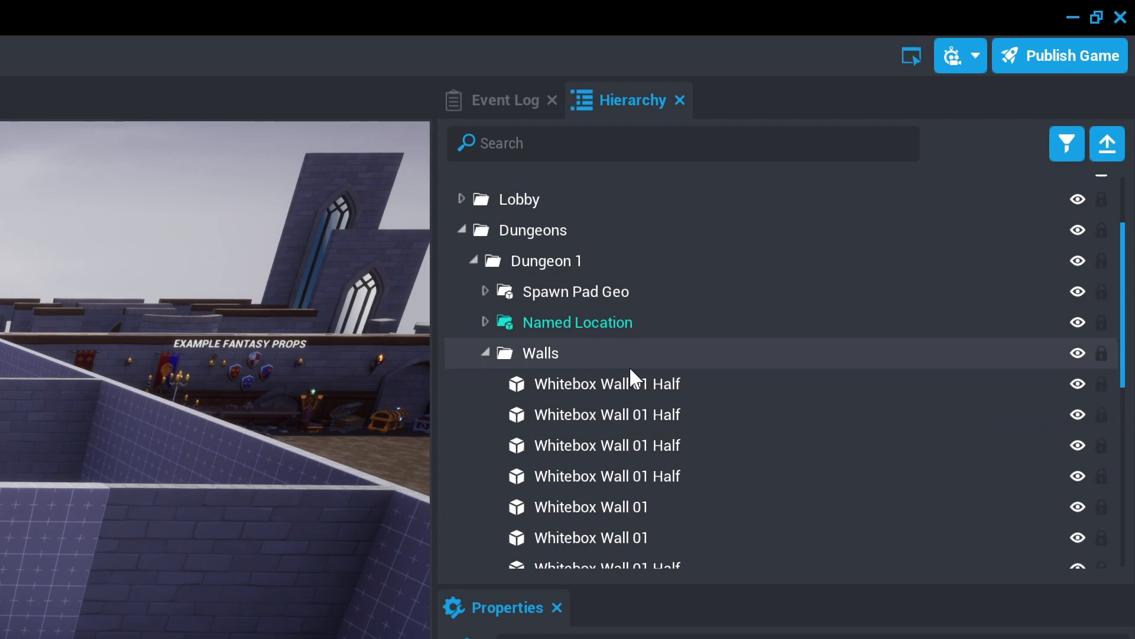
pyautogui.scroll(-3, 609, 499)
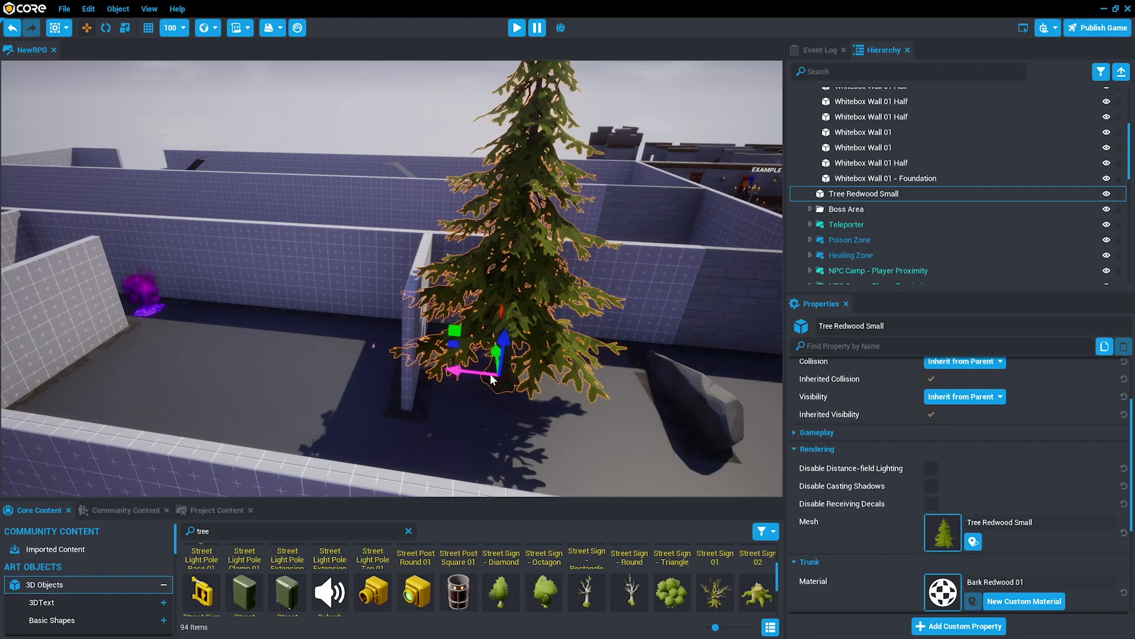
# - Shift the redwood tree along its red axis onto the nearby whitebox cross wall and delete that wall
pyautogui.moveTo(492, 378); pyautogui.dragTo(388, 374)
pyautogui.moveTo(416, 335); pyautogui.dragTo(412, 346)
pyautogui.click(409, 399)
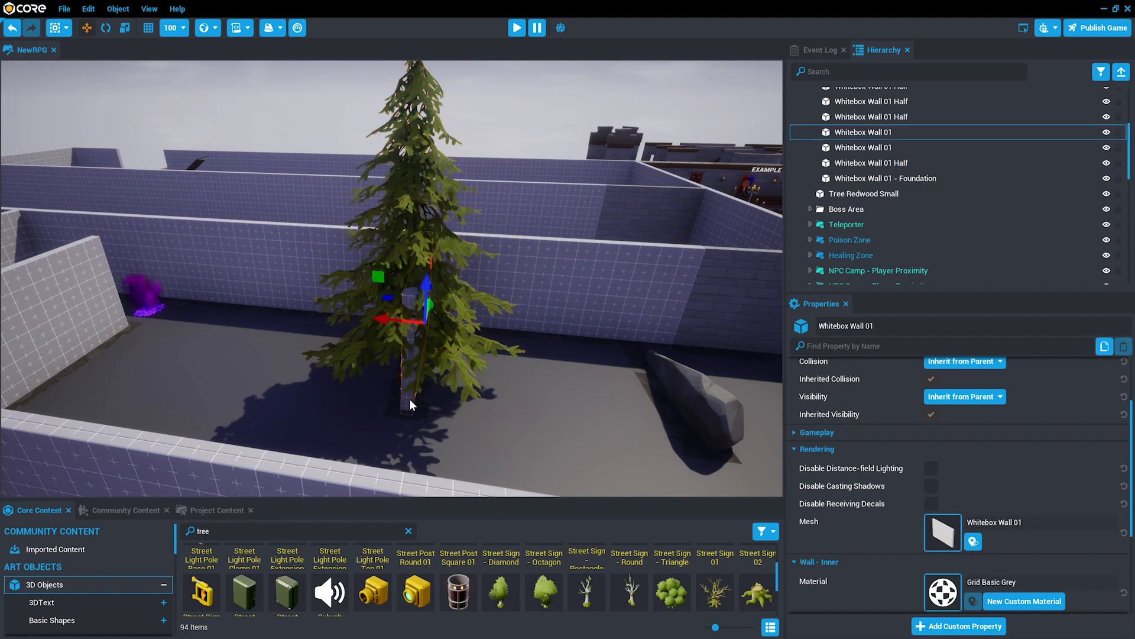
pyautogui.moveTo(662, 243); pyautogui.dragTo(260, 348, button='right')
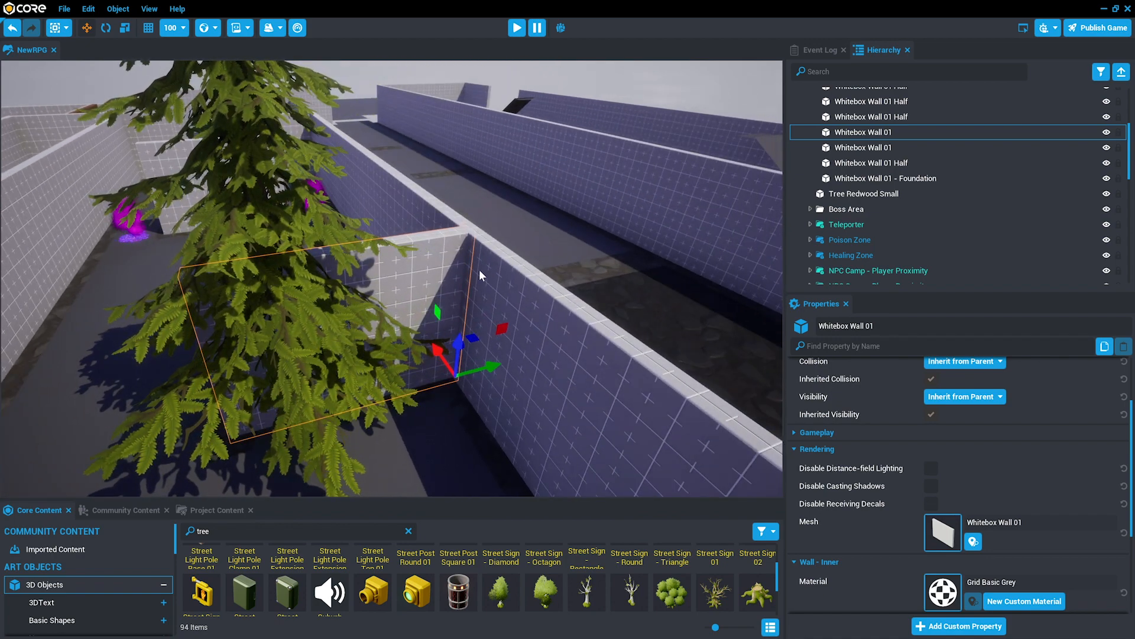
pyautogui.press('Delete')
# - Duplicate the redwood tree twice to form a row of three trees where the whitebox wall stood
pyautogui.click(320, 371)
pyautogui.moveTo(319, 372); pyautogui.dragTo(417, 456, button='right')
pyautogui.keyDown('alt'); pyautogui.moveTo(465, 408); pyautogui.dragTo(396, 421); pyautogui.keyUp('alt')
pyautogui.moveTo(397, 421); pyautogui.dragTo(444, 295, button='right')
pyautogui.moveTo(549, 499); pyautogui.dragTo(549, 465)
pyautogui.moveTo(438, 319); pyautogui.dragTo(413, 358, button='right')
pyautogui.scroll(-10, 414, 358)
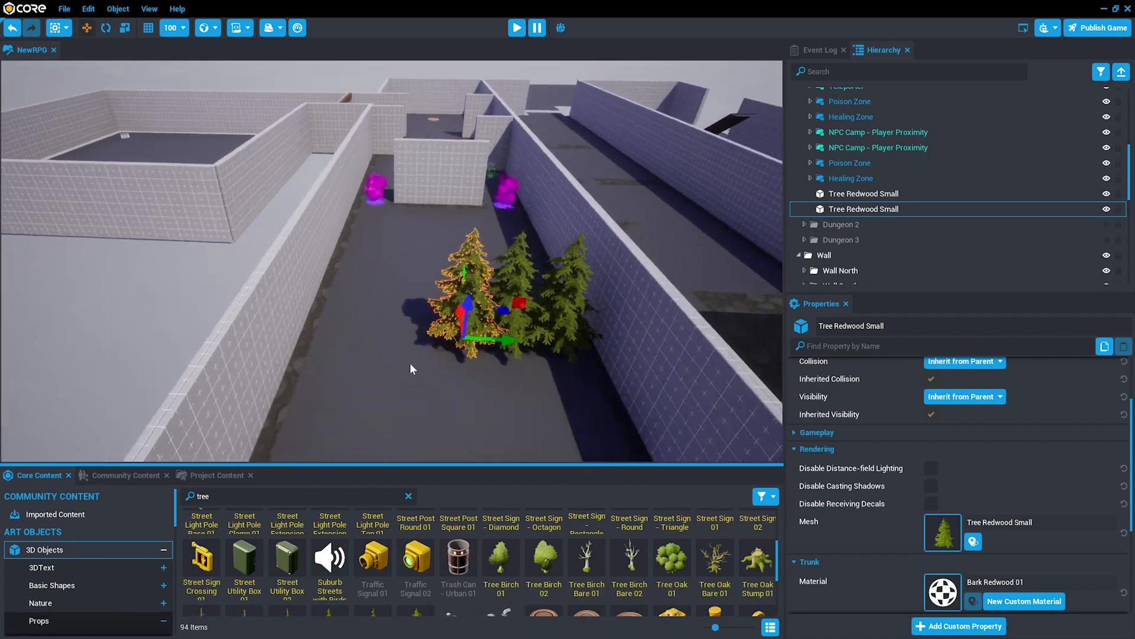
pyautogui.scroll(-10, 414, 373)
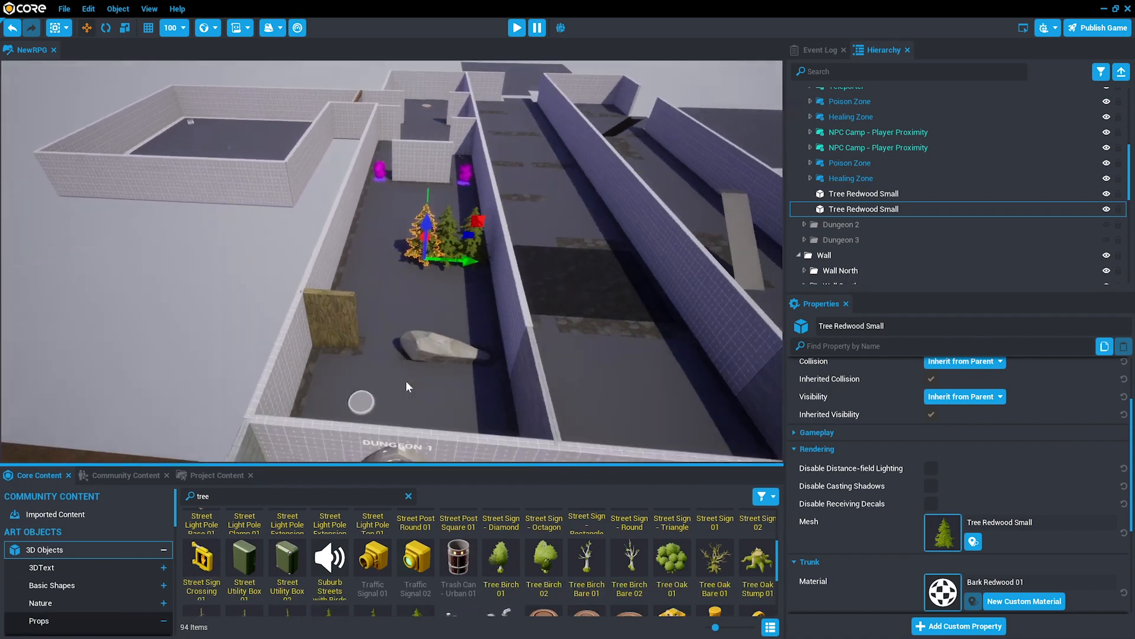
# - Start the game preview and walk along the costume displays at the Costumes Shop in the lobby
pyautogui.moveTo(587, 193); pyautogui.dragTo(531, 180, button='right')
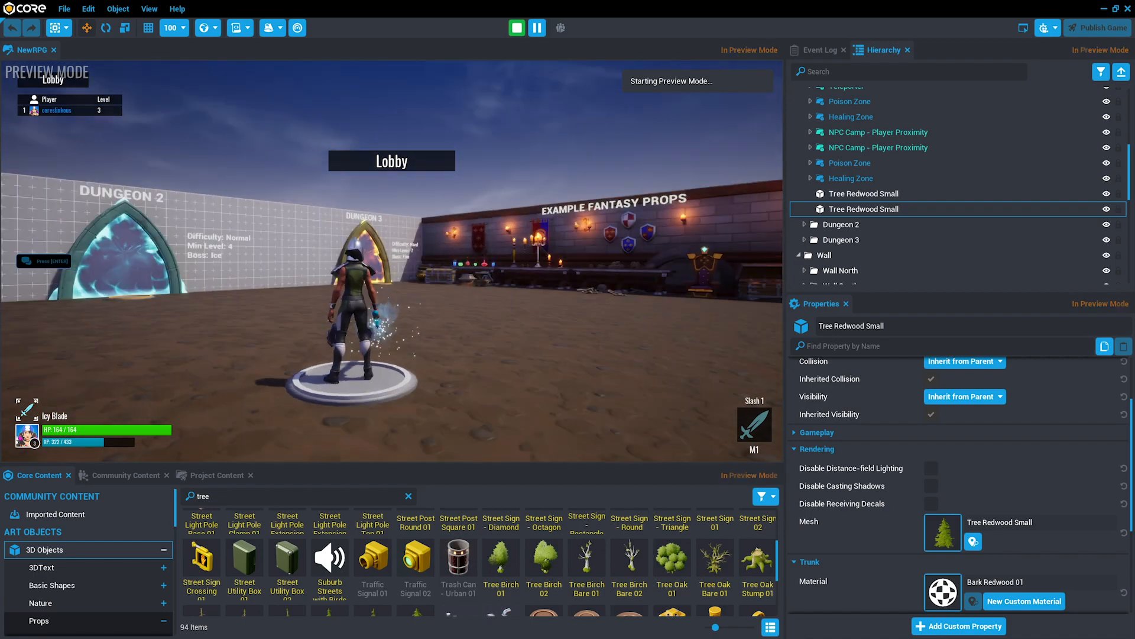
pyautogui.press('w')
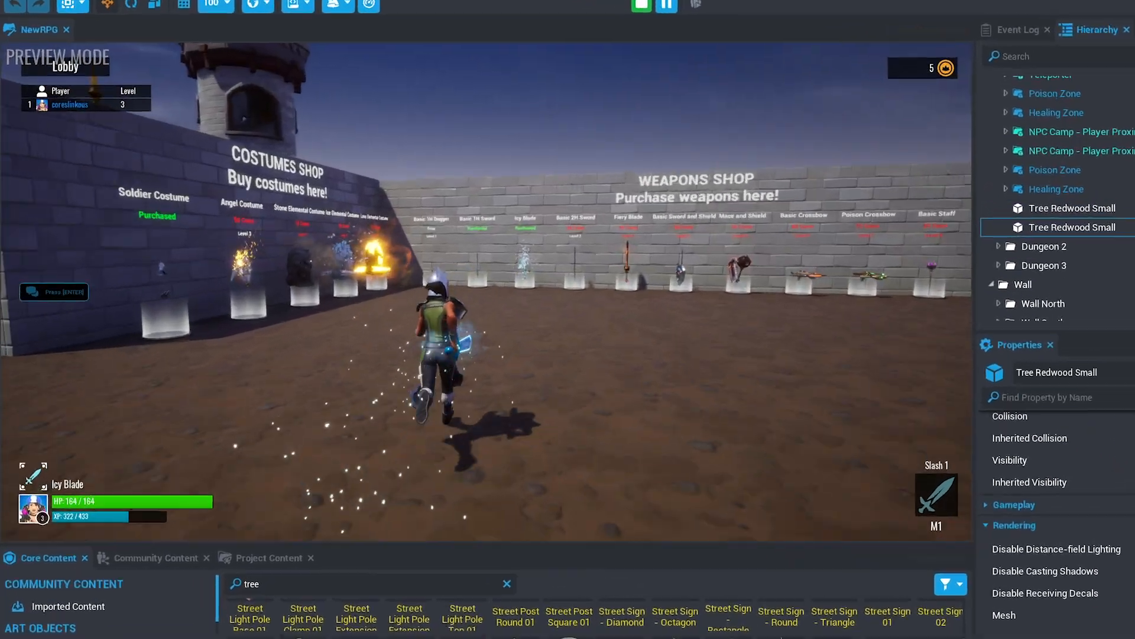
pyautogui.press('w')
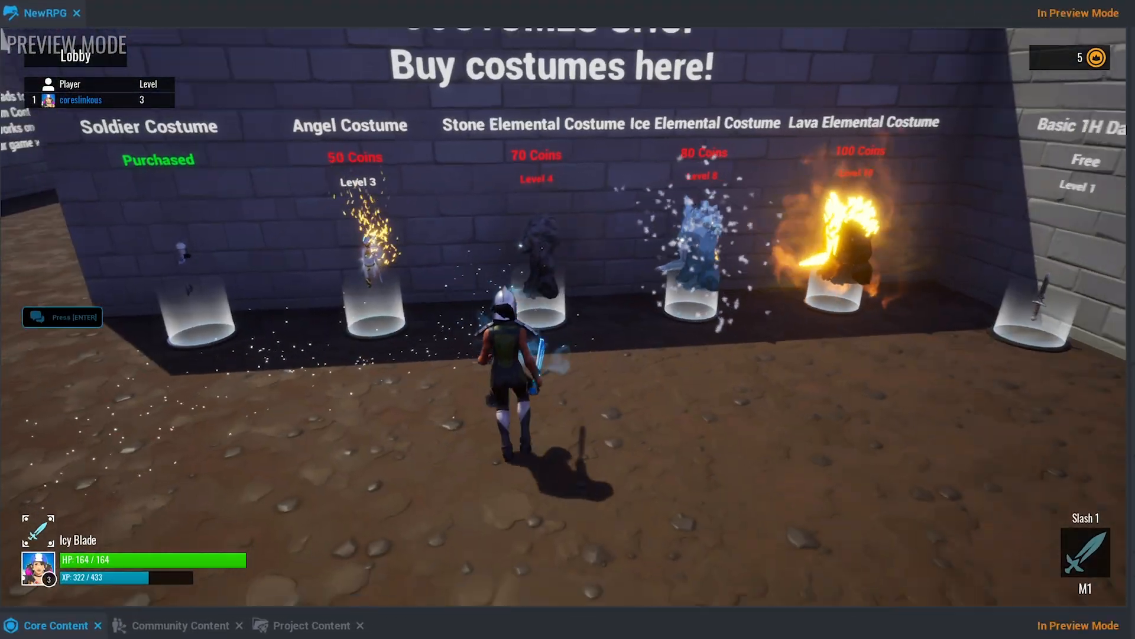
pyautogui.press('d')
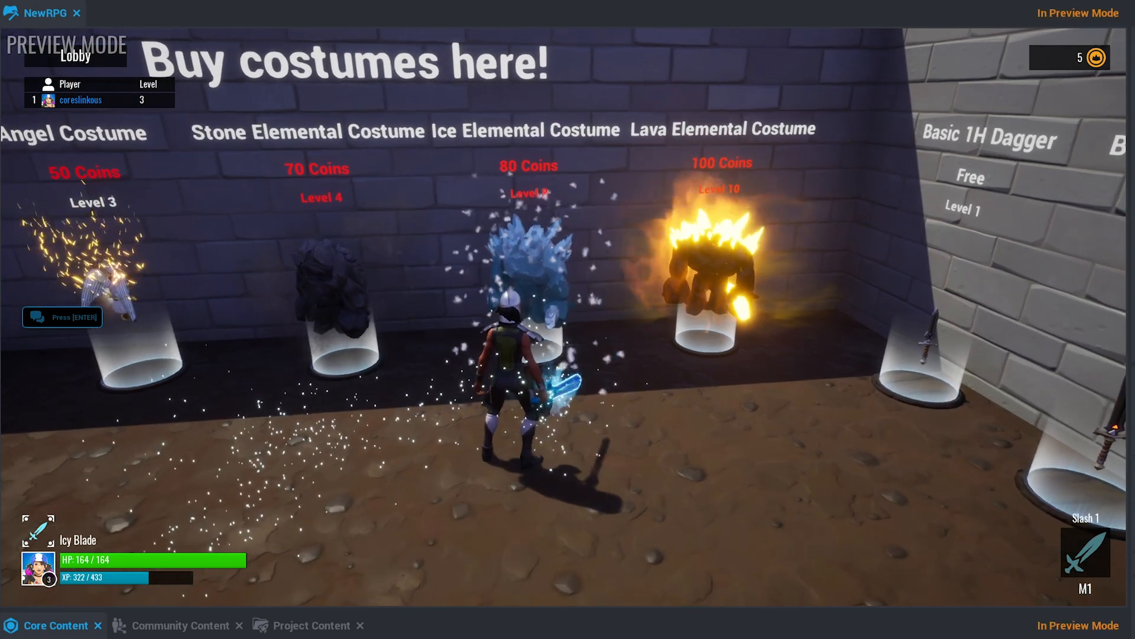
pyautogui.press('d')
pyautogui.press('s')
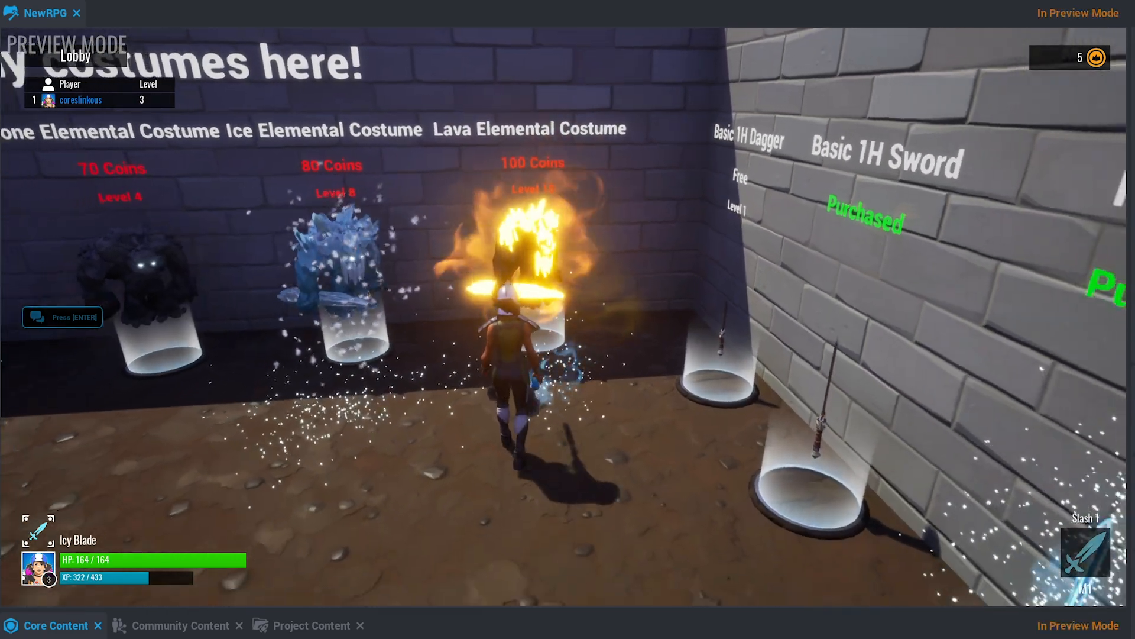
# - Explore the rest of the lobby in preview, running past the dungeon portals and the Weapons Shop
pyautogui.press('a')
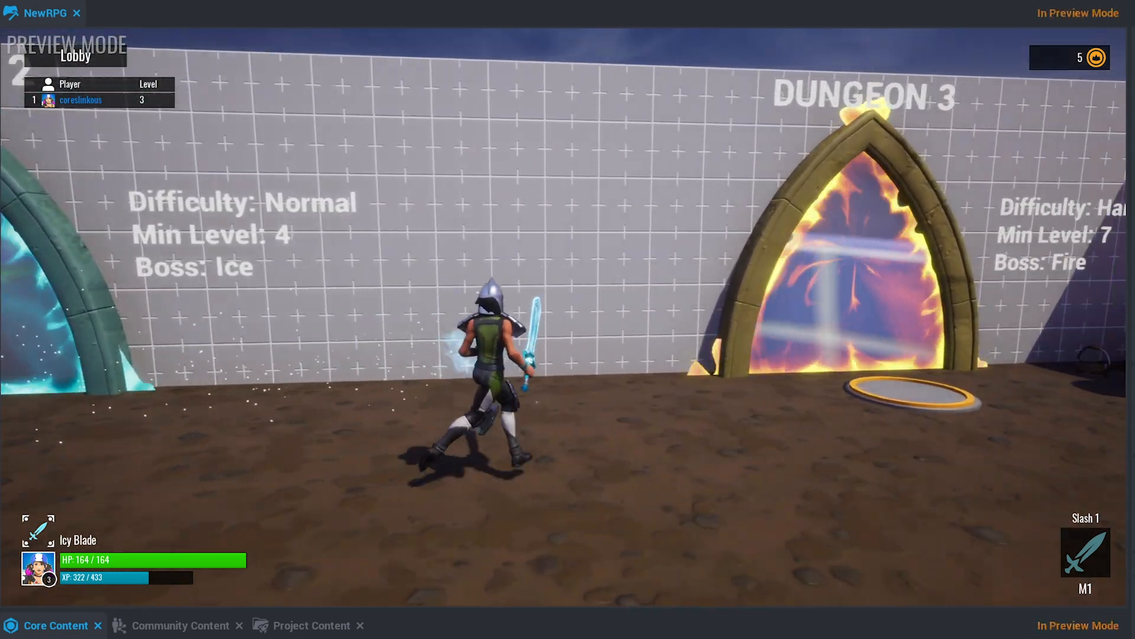
pyautogui.press('d')
pyautogui.press('a')
pyautogui.press('s')
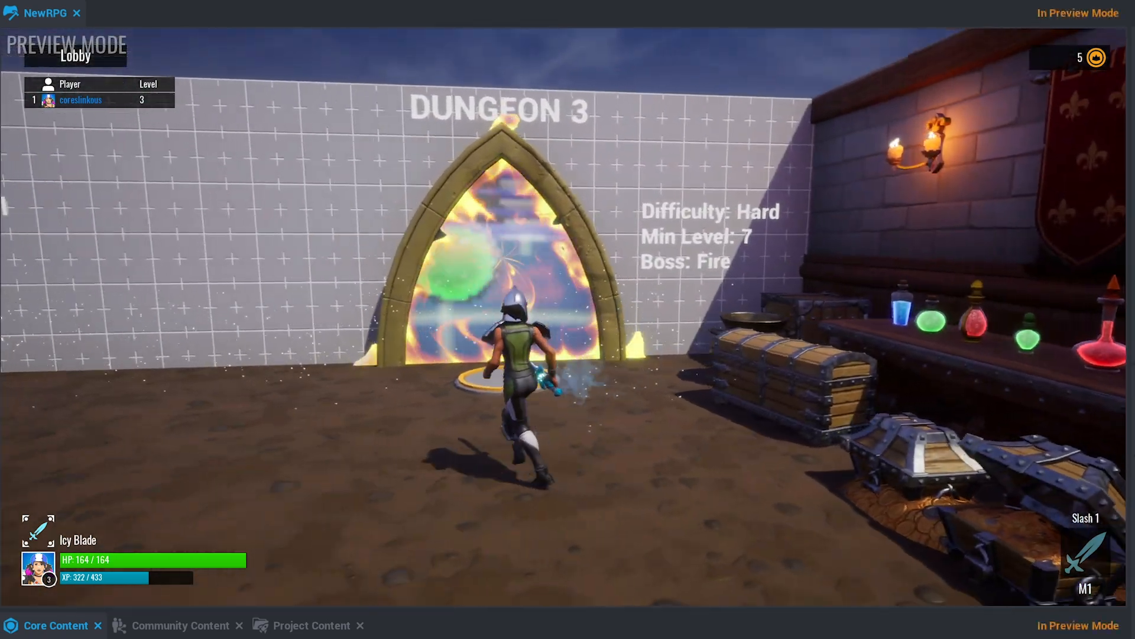
pyautogui.press('s')
pyautogui.press('a')
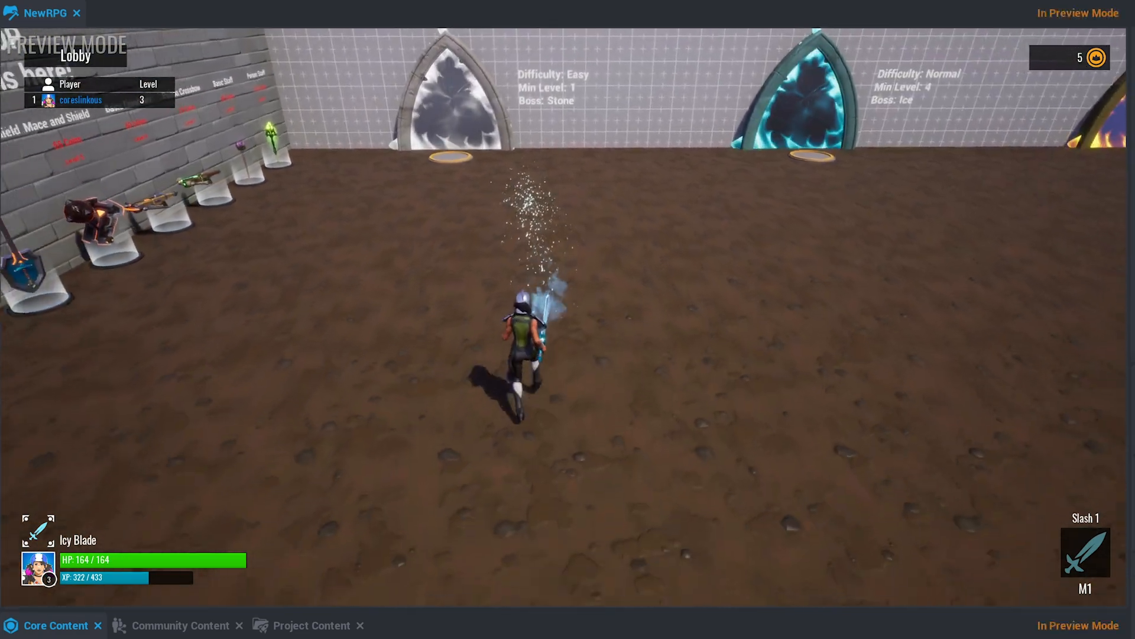
pyautogui.press('w')
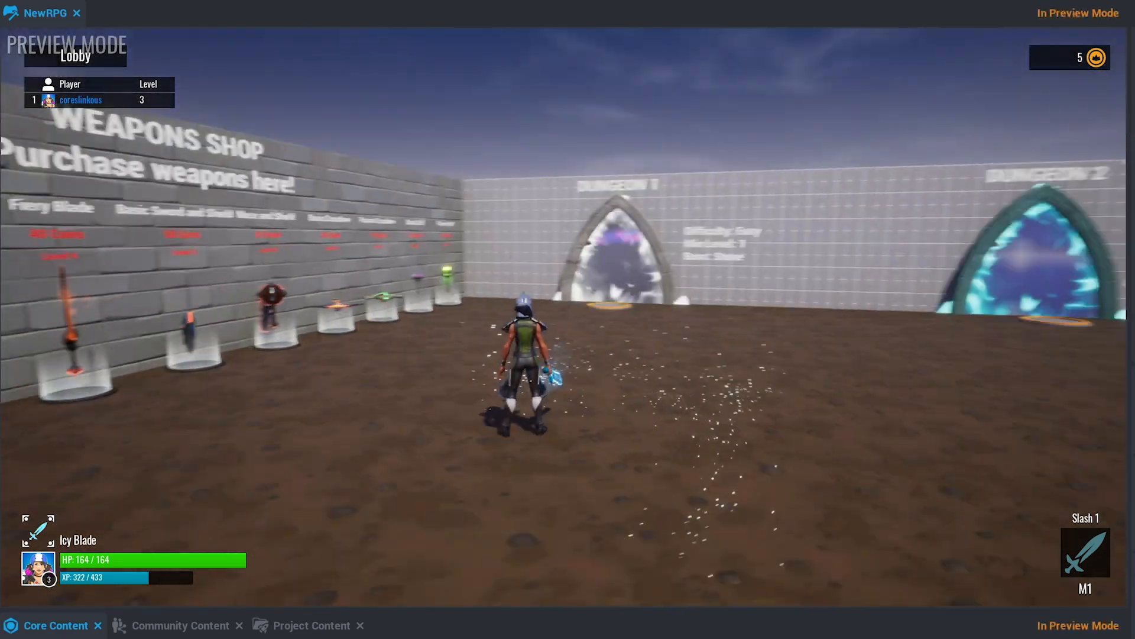
pyautogui.press('w')
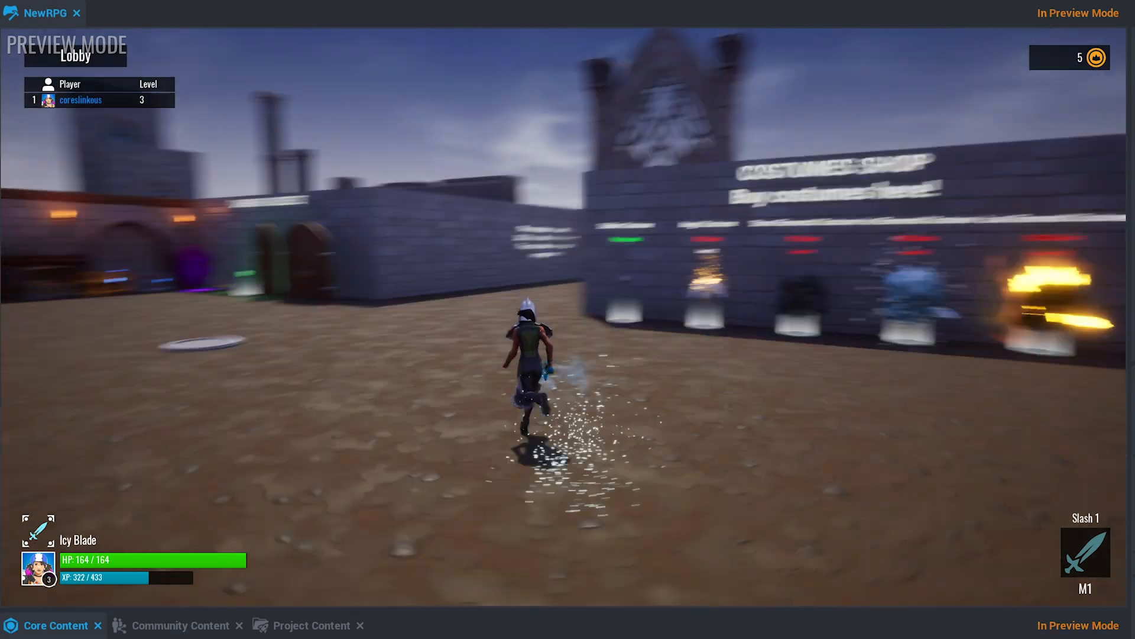